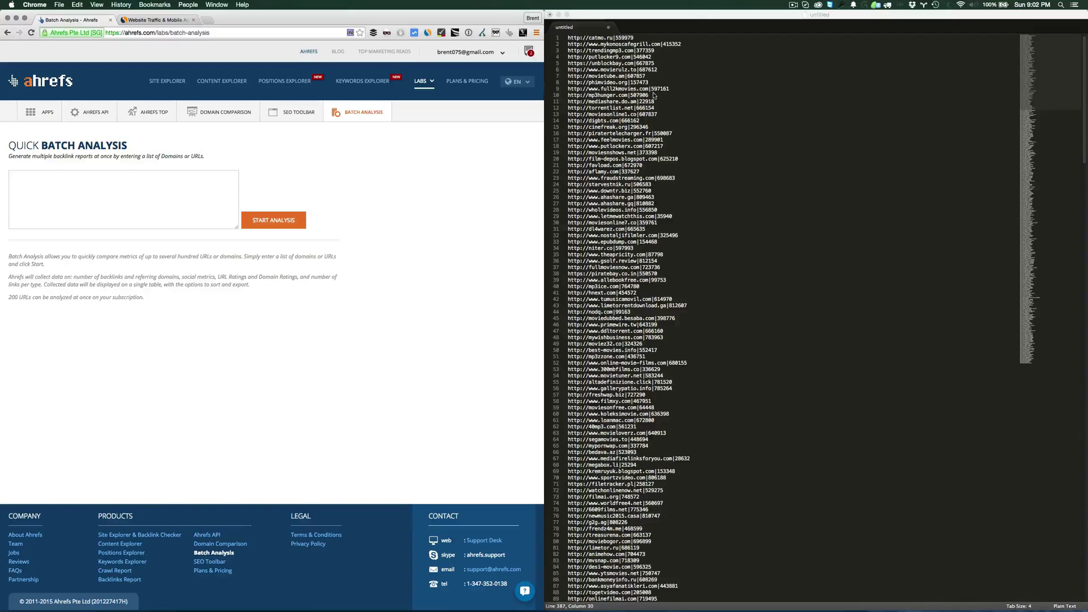
Replace every | separator in the URL list with a comma and space in Sublime Text
click(737, 102)
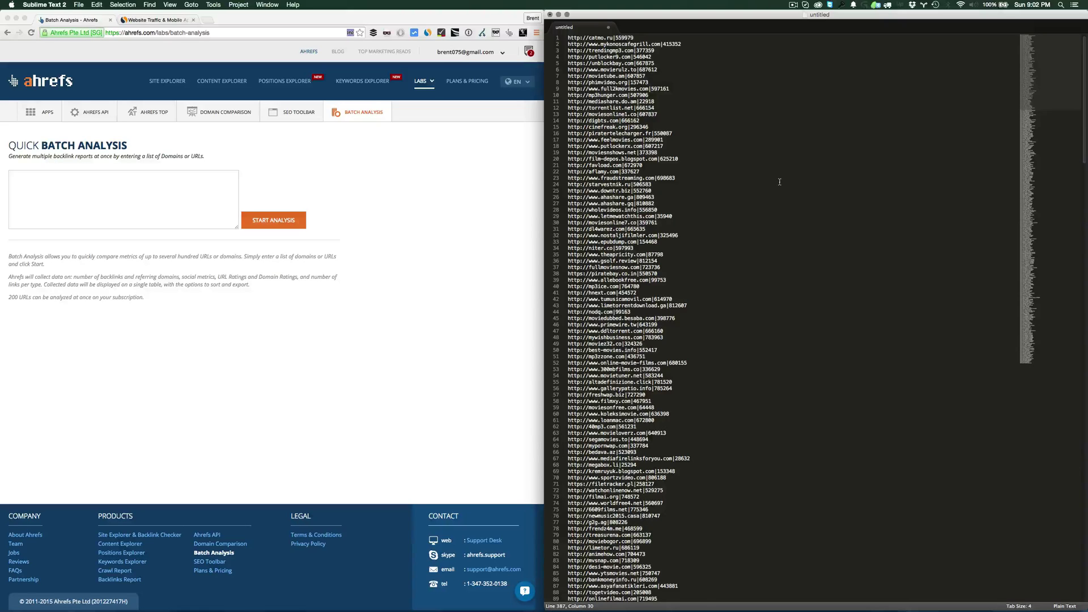
drag(621, 165, 624, 165)
click(150, 5)
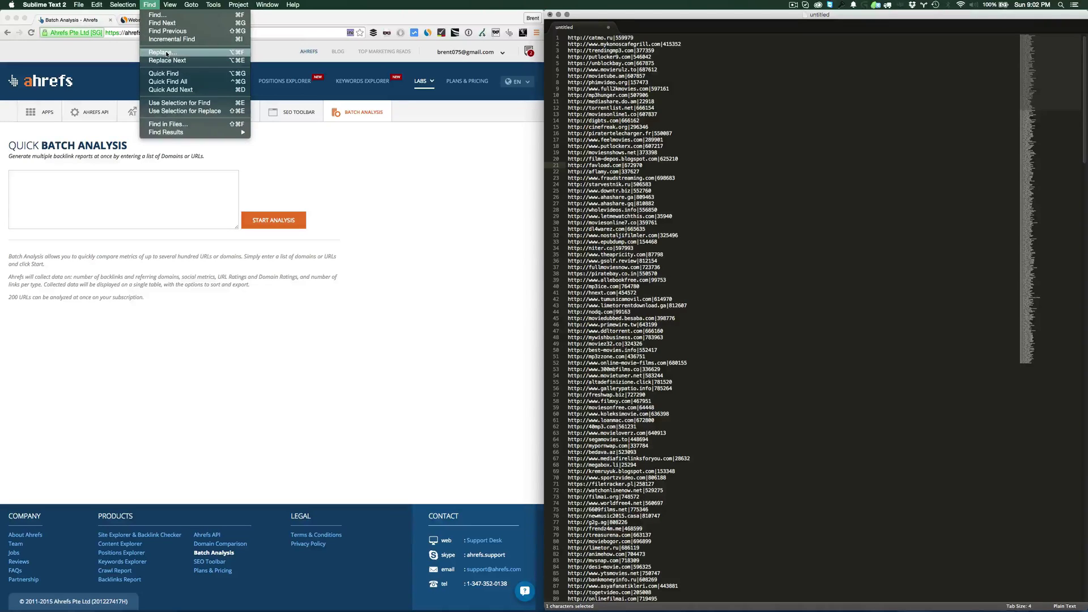
click(164, 52)
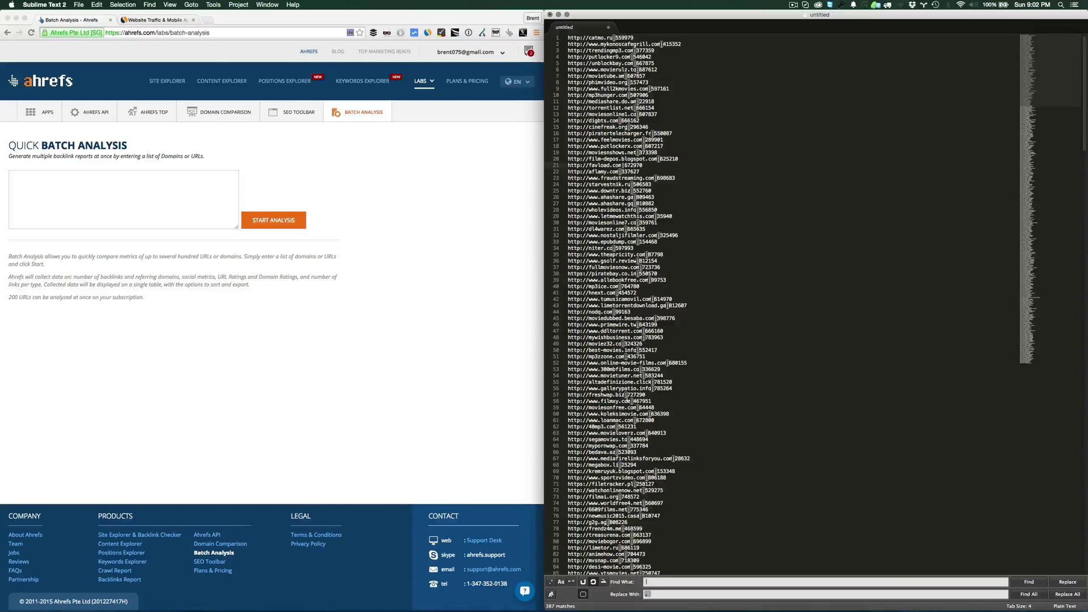
click(1068, 594)
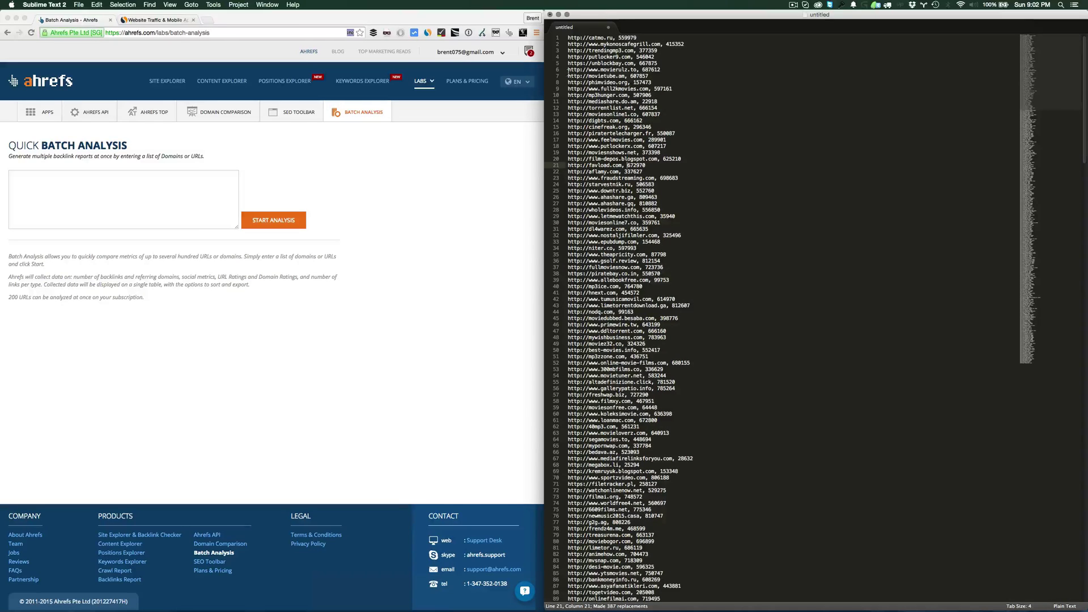
Save the edited list as tut.csv in the Tutorial folder
key(super+s)
click(79, 5)
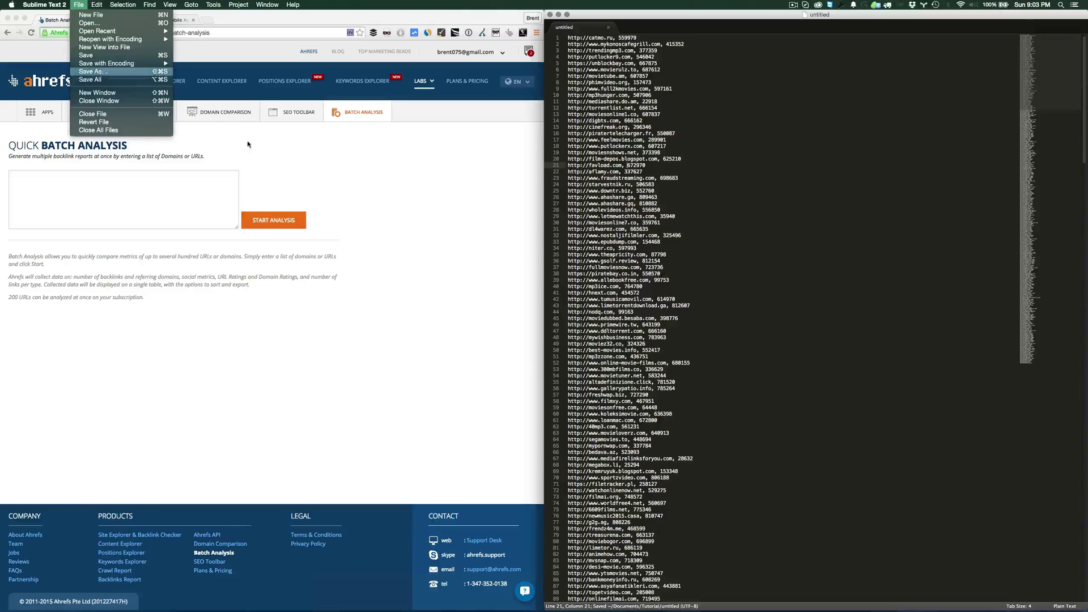
click(97, 75)
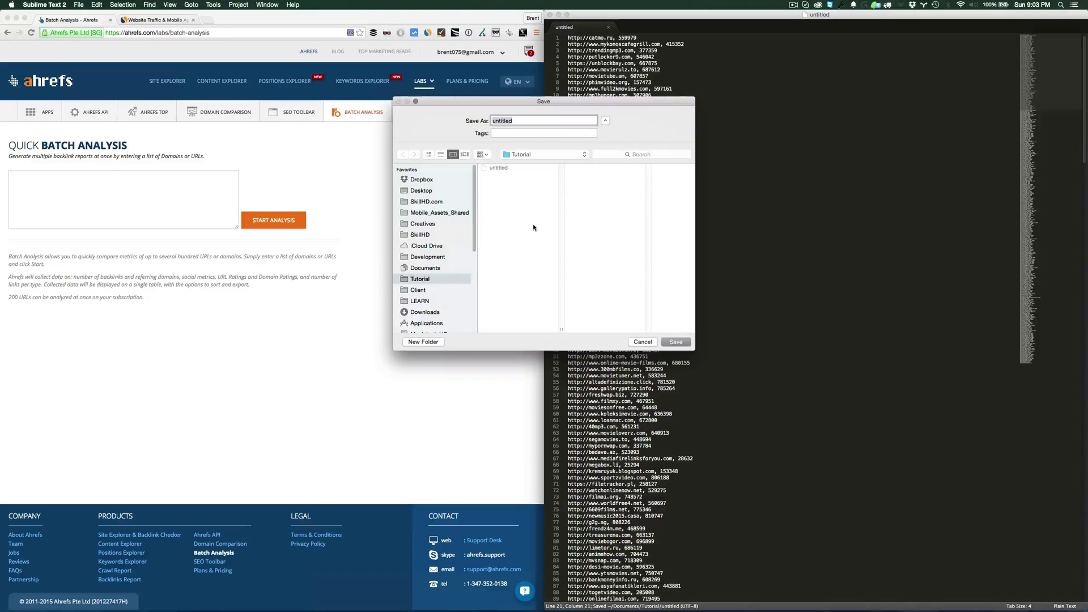
text(tut.csv)
key(Return)
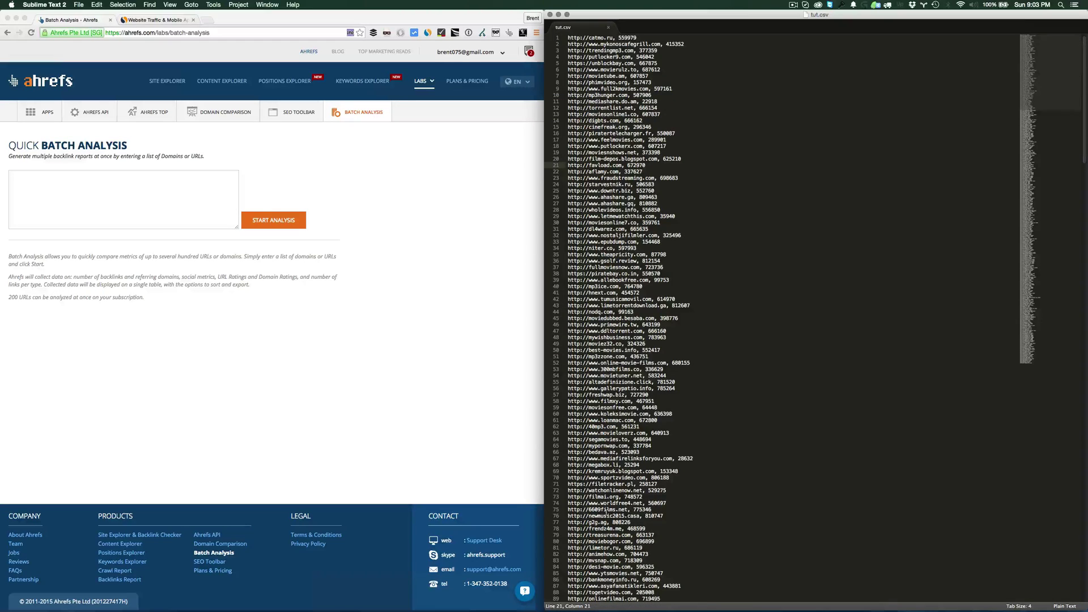
Open tut.csv from the recent files in Excel and reposition its window
mouse_move(677, 610)
click(731, 603)
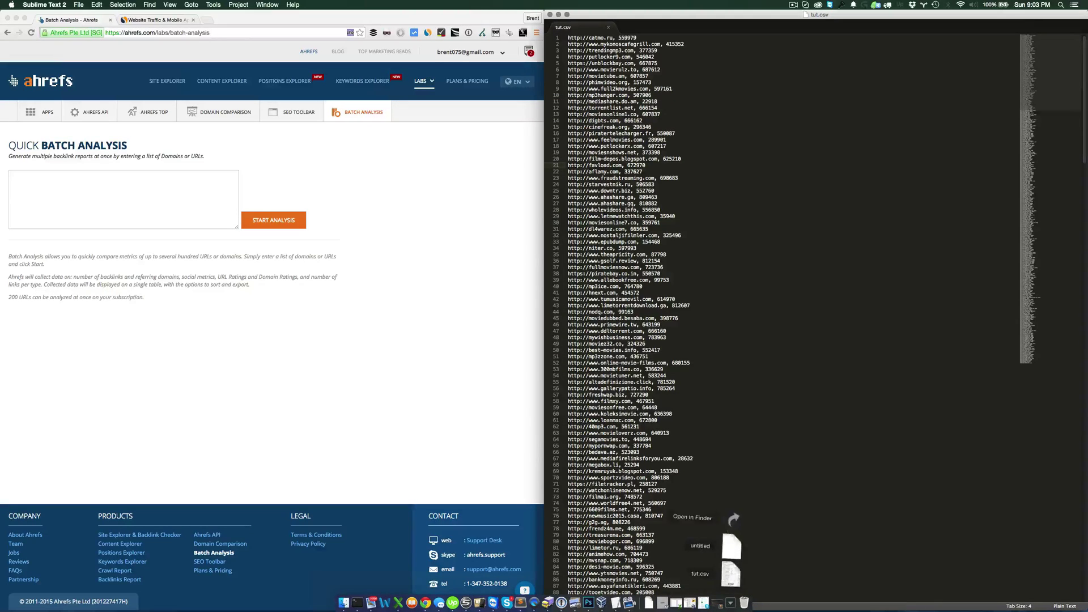
click(731, 574)
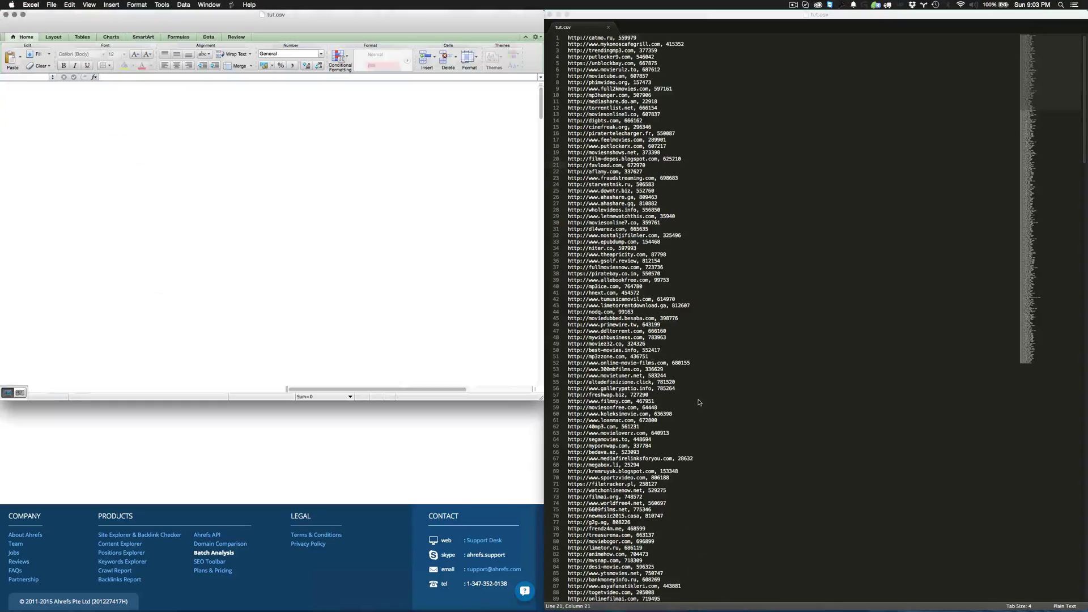
drag(288, 25, 811, 60)
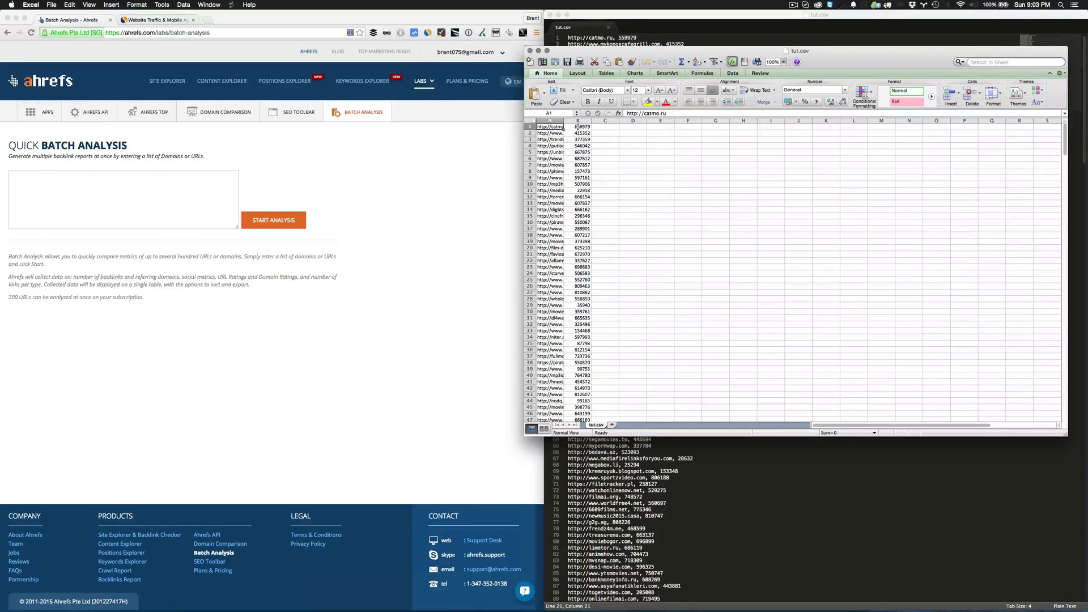
drag(641, 56, 626, 129)
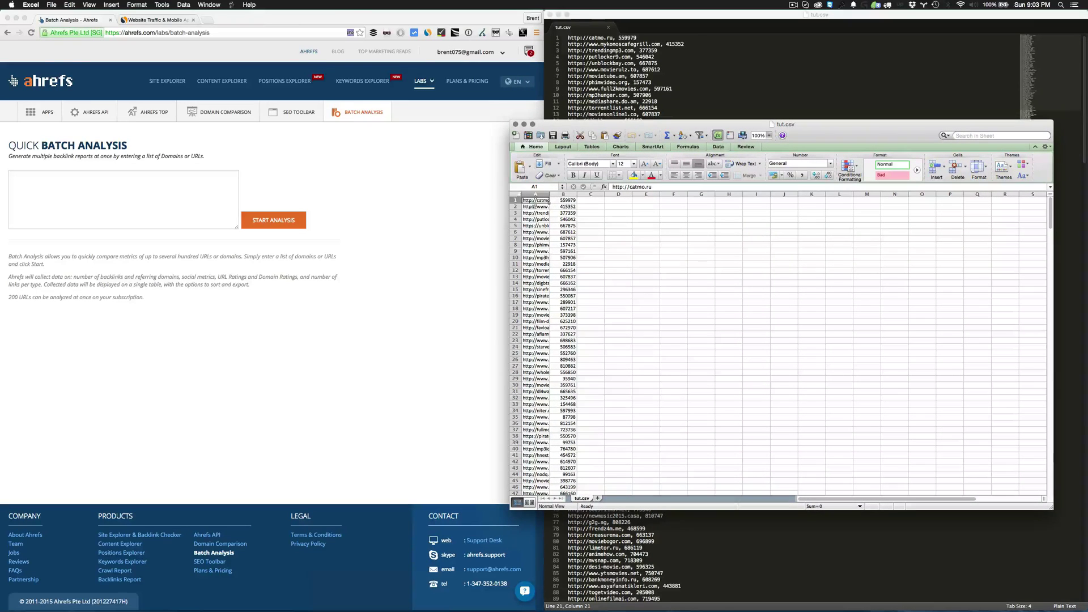
Widen column A and move the A1:B387 data block down one row
drag(550, 194, 569, 195)
scroll(589, 330, down, 15)
scroll(589, 331, down, 20)
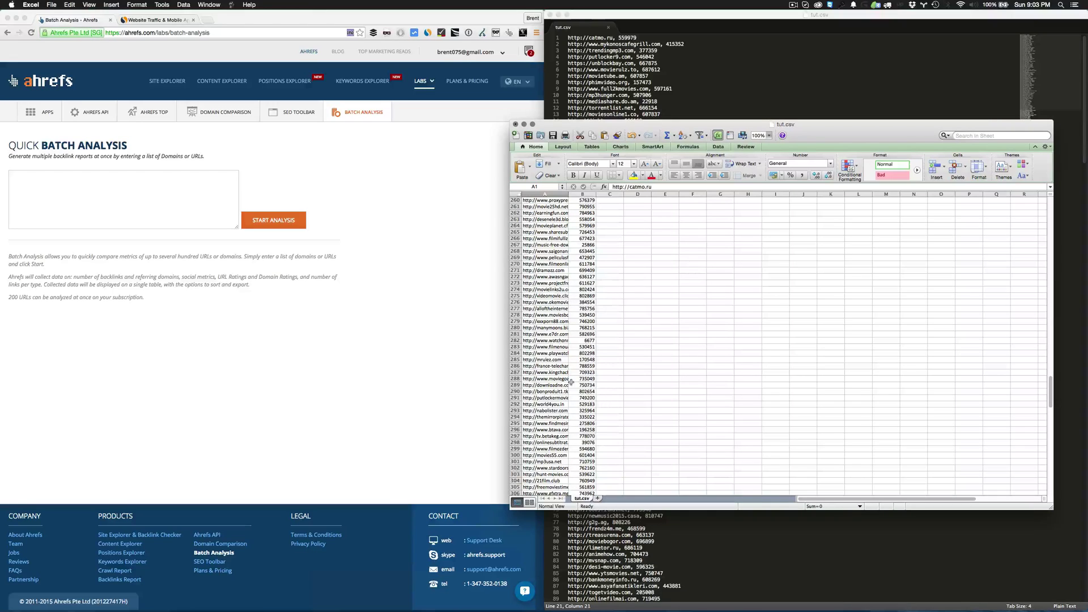
click(571, 384)
key(super+shift+Left)
key(super+shift+Up)
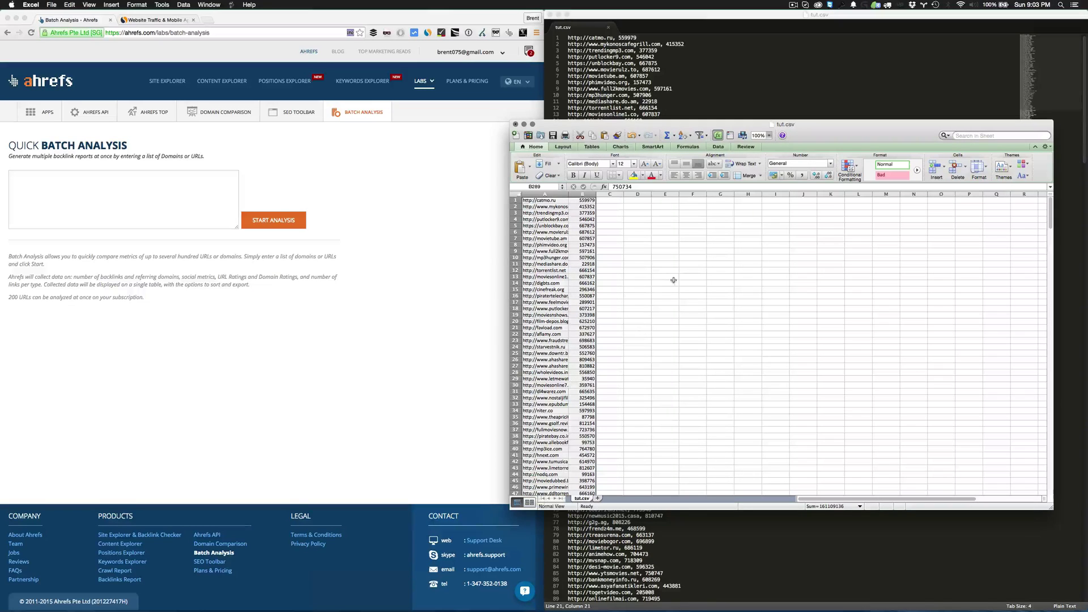
click(564, 206)
drag(566, 200, 577, 200)
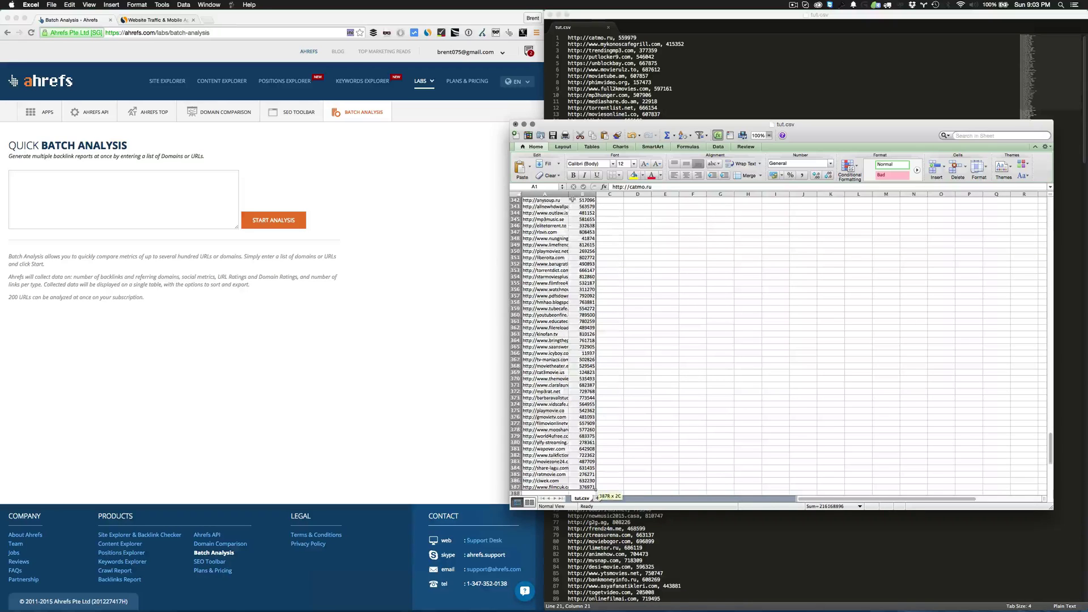
key(super+shift+Down)
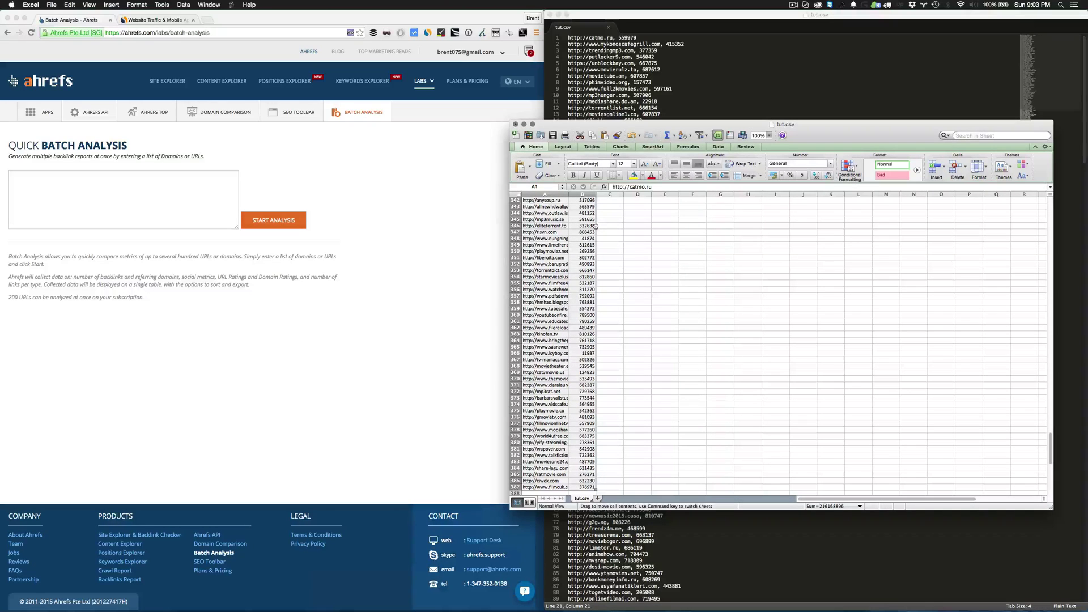
drag(595, 230, 601, 237)
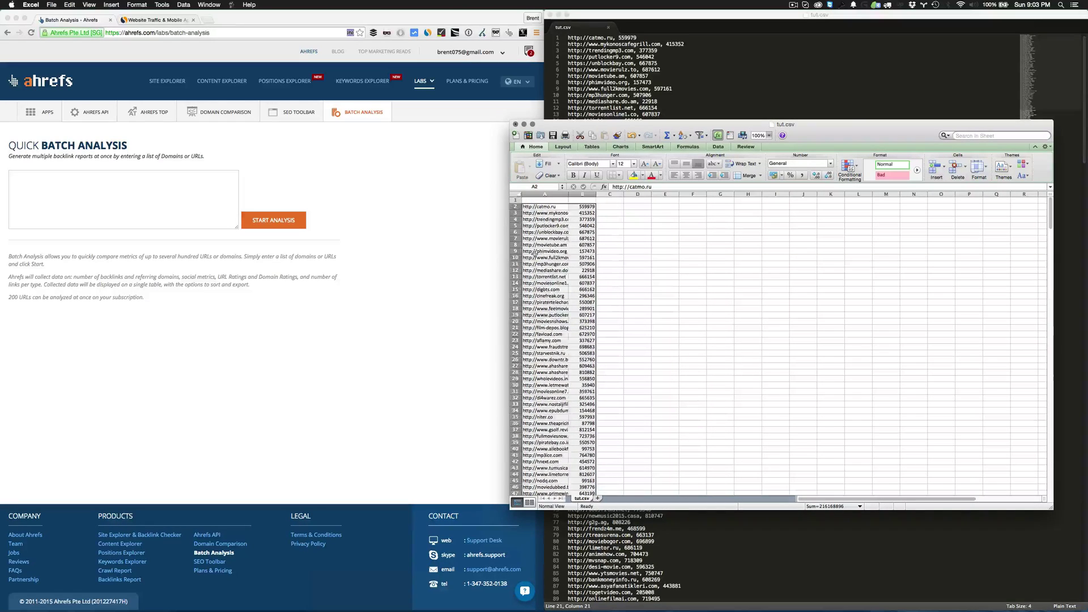
Add the headers URL in A1 and SiteID in B1
click(558, 201)
text(Site)
key(Tab)
text(Sit)
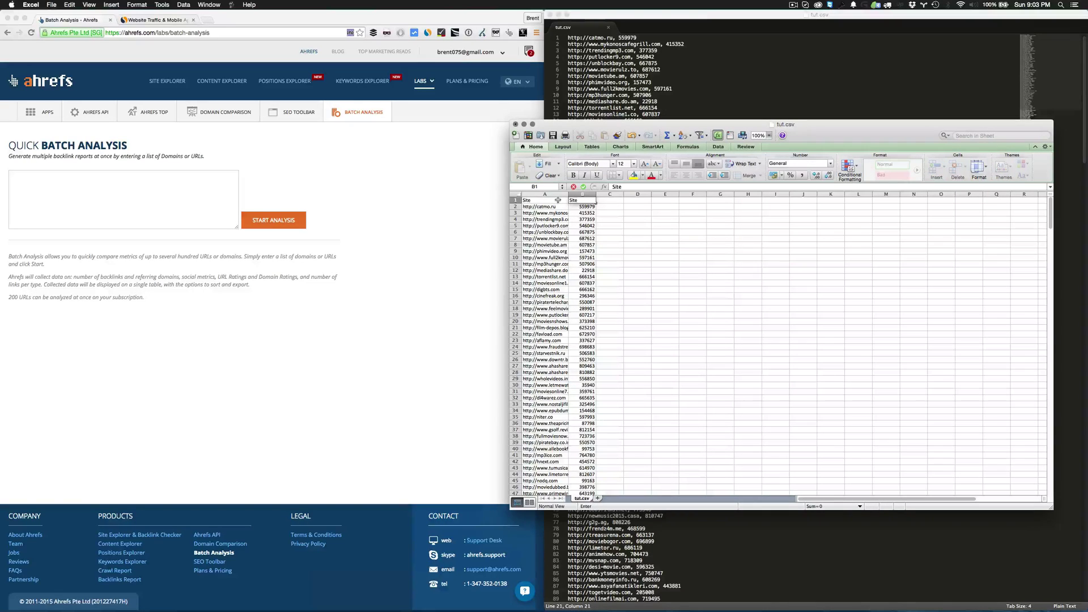
click(566, 200)
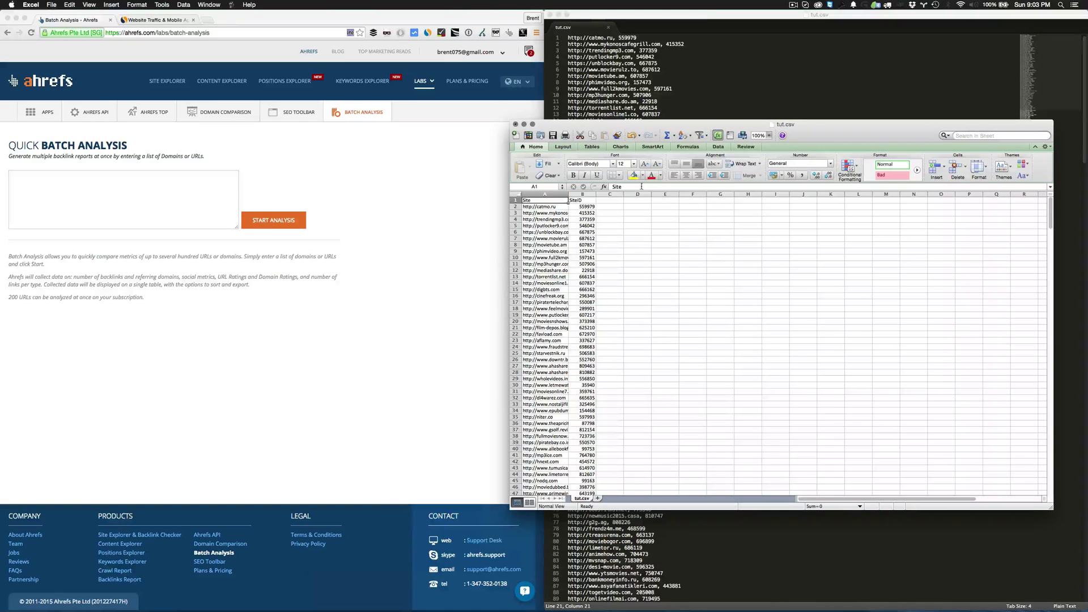
text(URL)
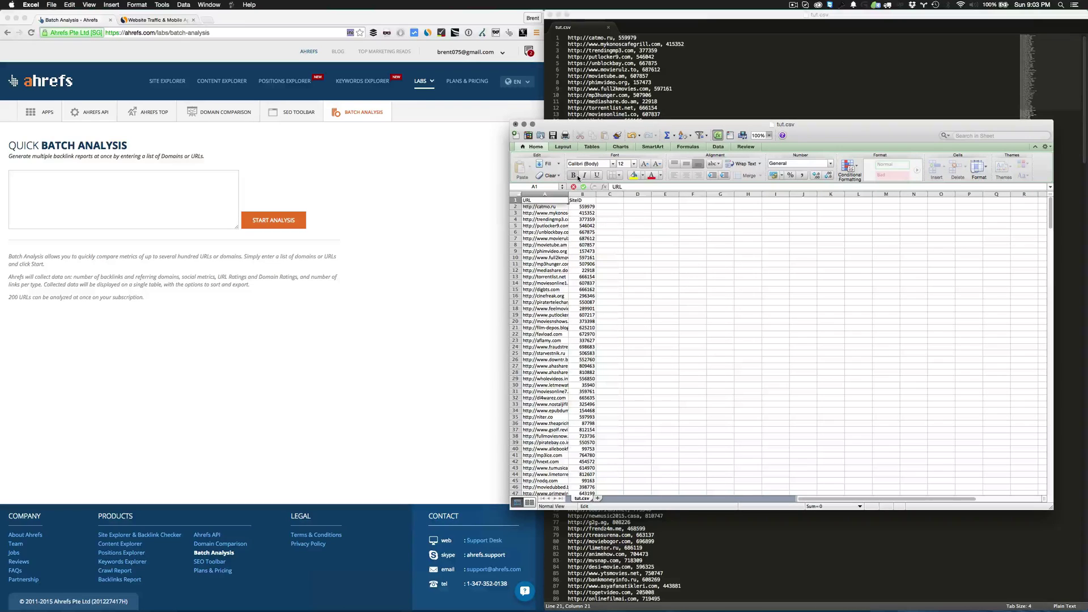
click(621, 213)
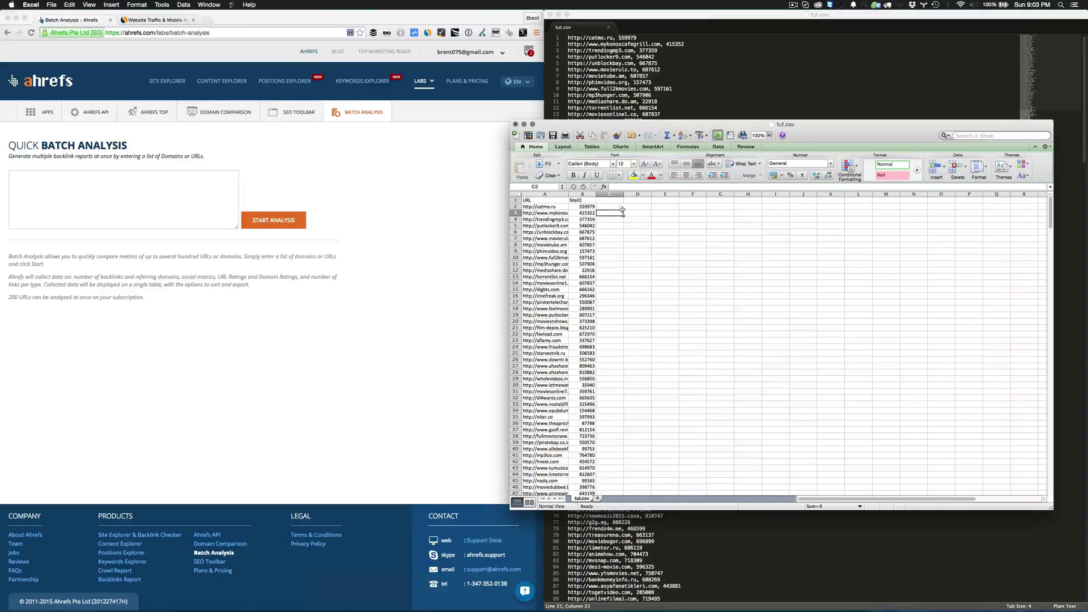
Copy the URLs in cells A2 through A200
click(561, 209)
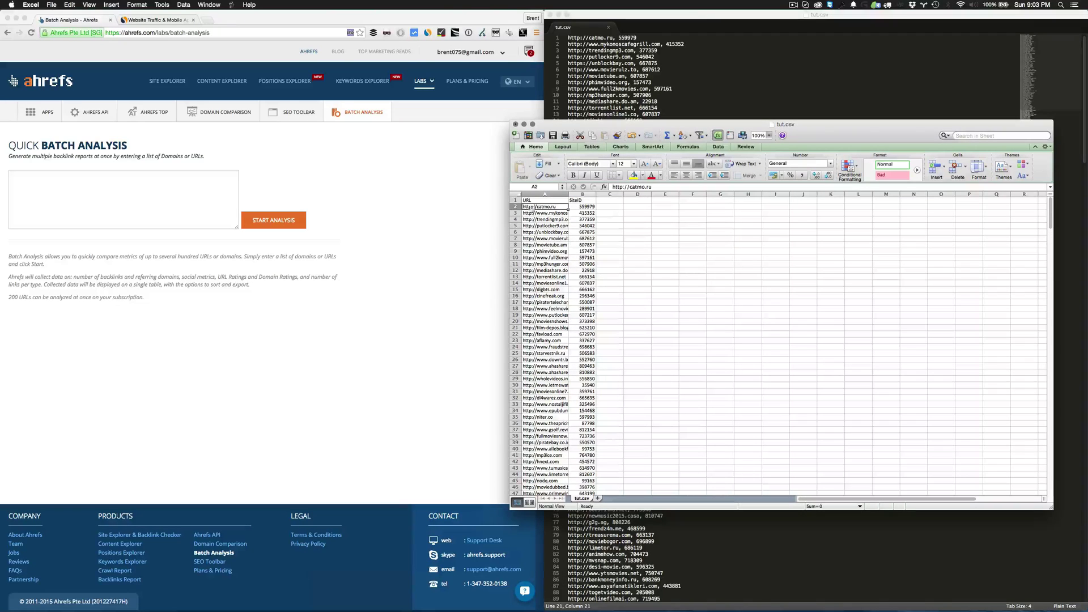
scroll(558, 402, down, 20)
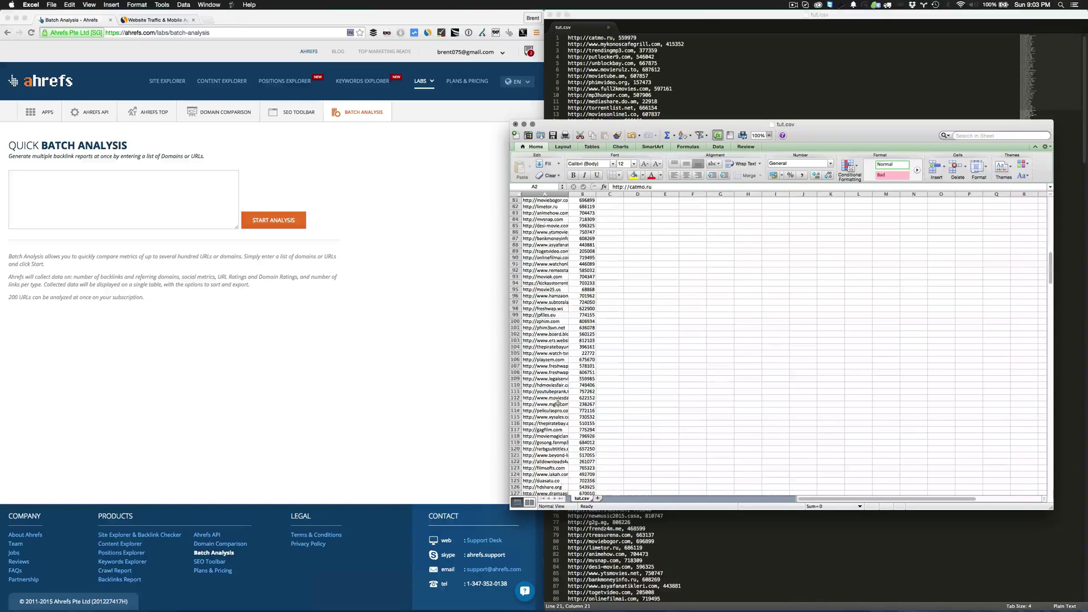
scroll(559, 404, down, 20)
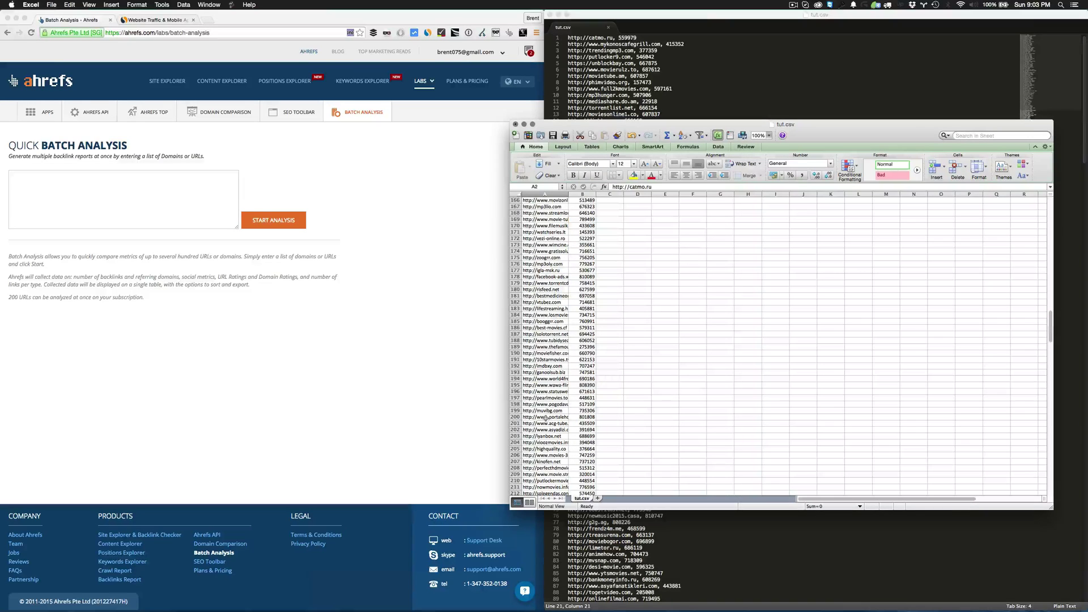
shift+click(545, 418)
key(super+c)
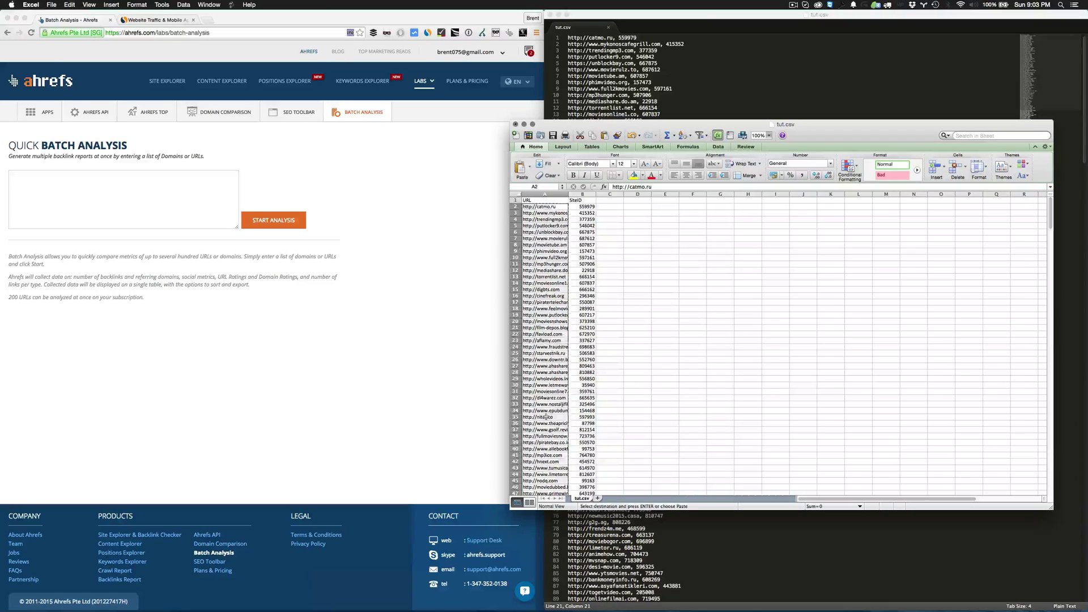
Paste the copied URLs into Ahrefs Quick Batch Analysis and start the analysis
click(389, 403)
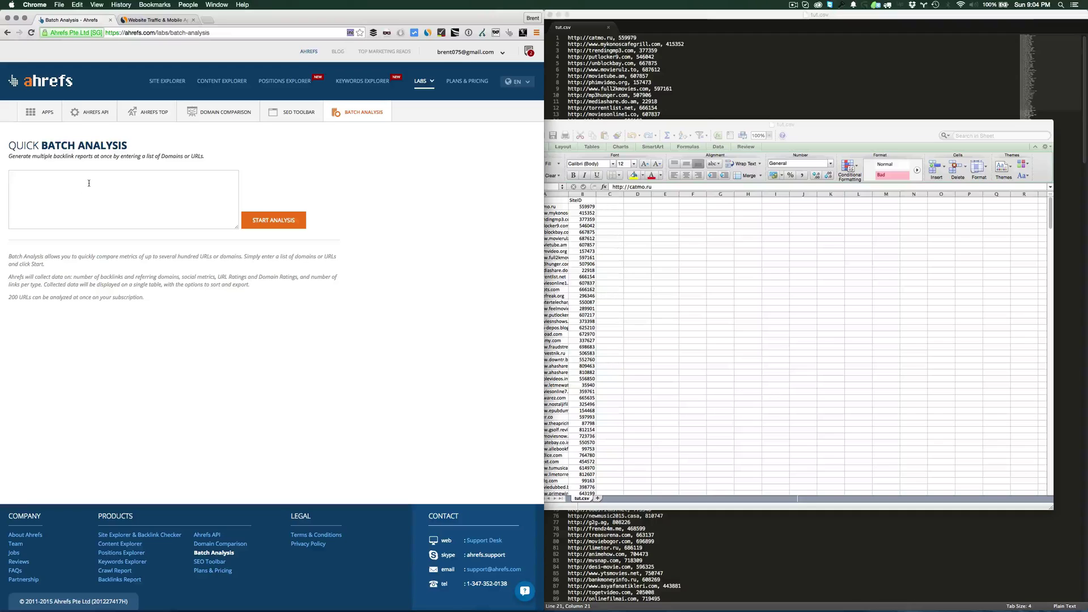
key(super+v)
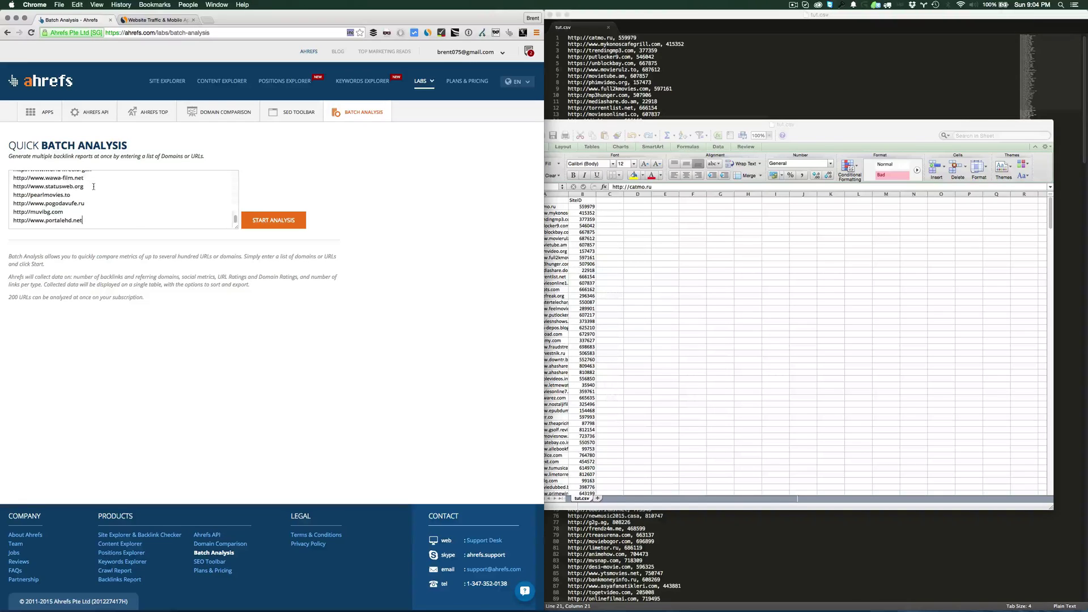
click(267, 221)
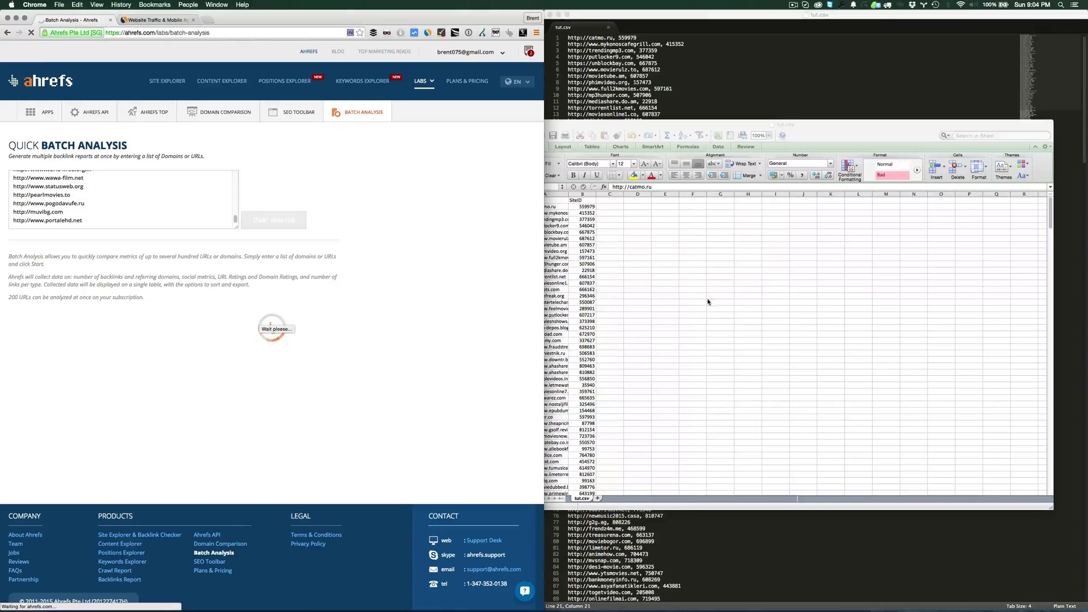
click(683, 329)
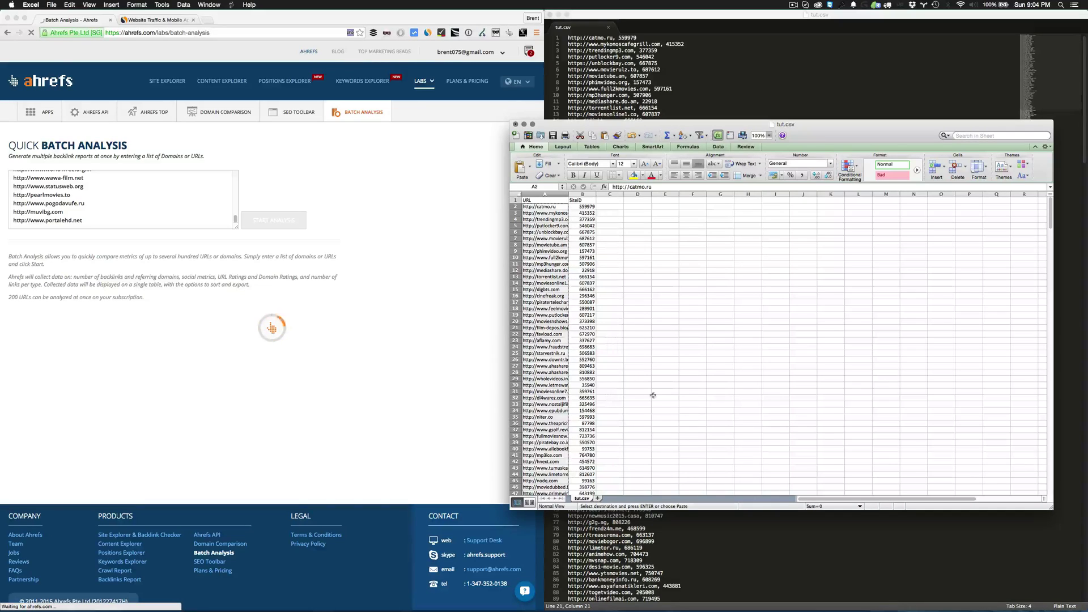
click(727, 341)
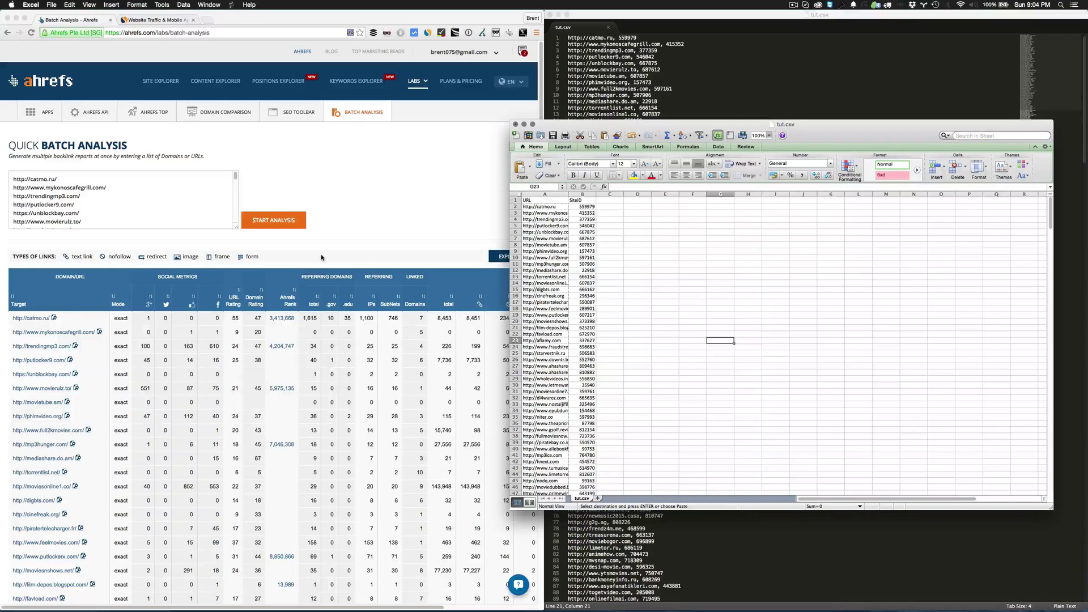
Export the Ahrefs batch results as a UTF-16 (for Microsoft Excel) CSV
click(362, 262)
scroll(265, 317, down, 3)
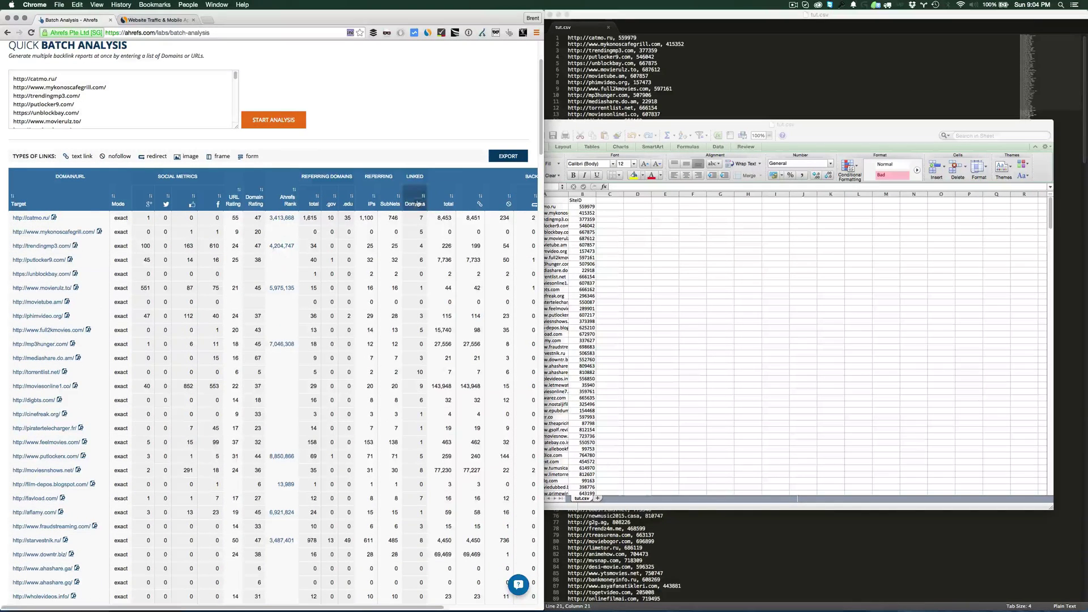
click(506, 156)
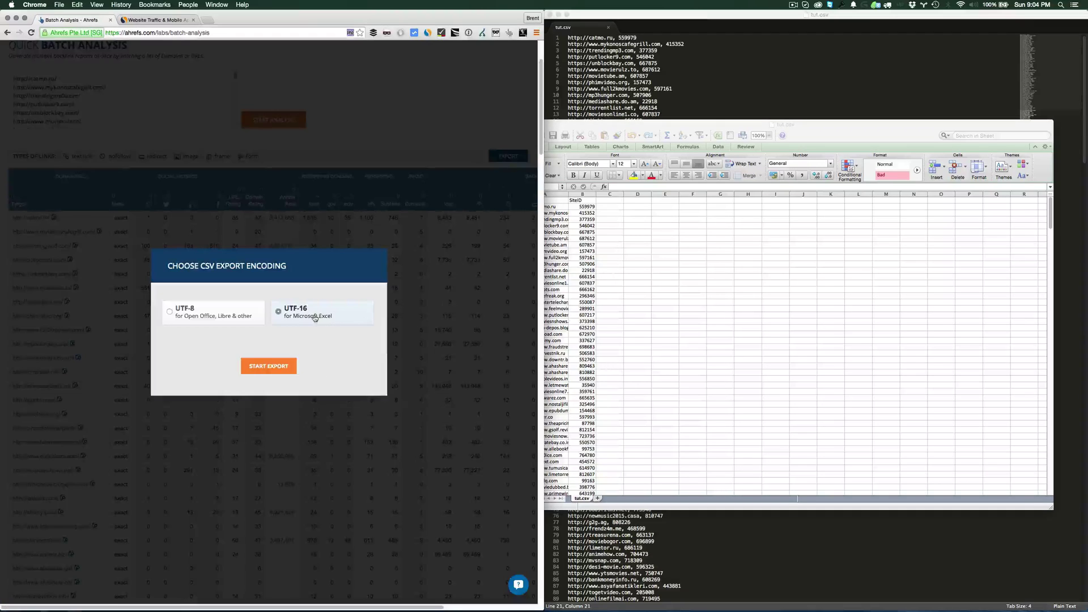
click(270, 366)
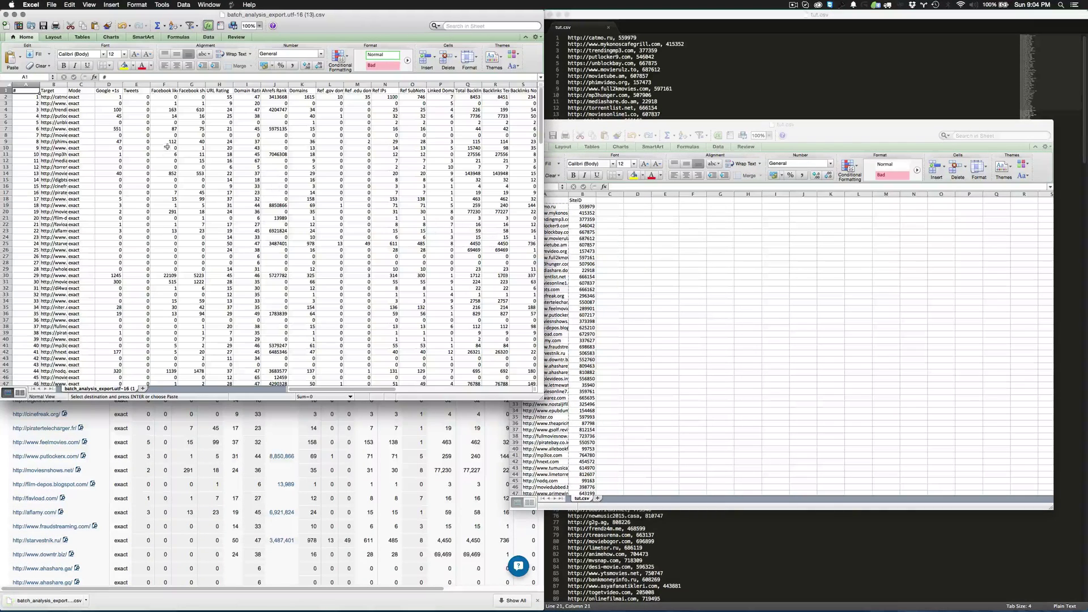
Copy the export's metric columns D1:J200, Google +1s through Ahrefs Rank
click(106, 90)
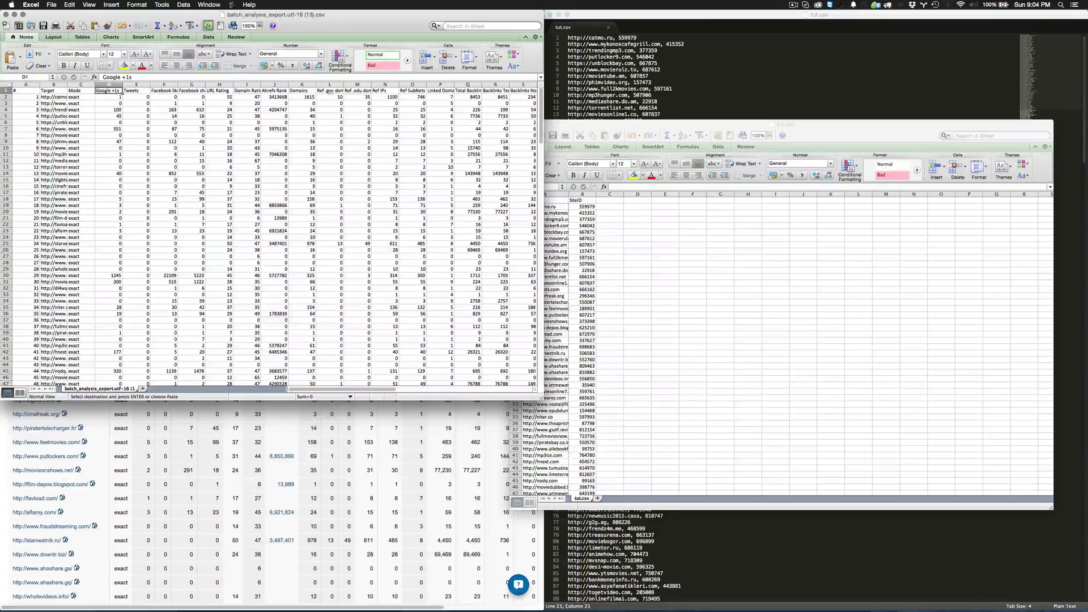
shift+click(281, 91)
key(super+shift+Down)
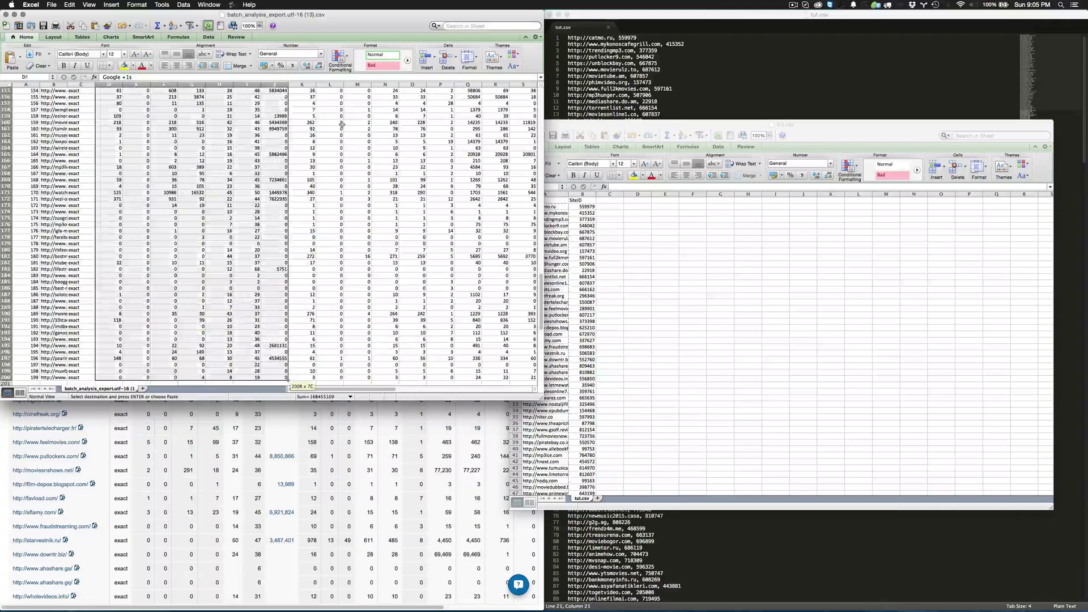
key(super+c)
Paste the metrics into tut.csv starting at cell C1
click(719, 332)
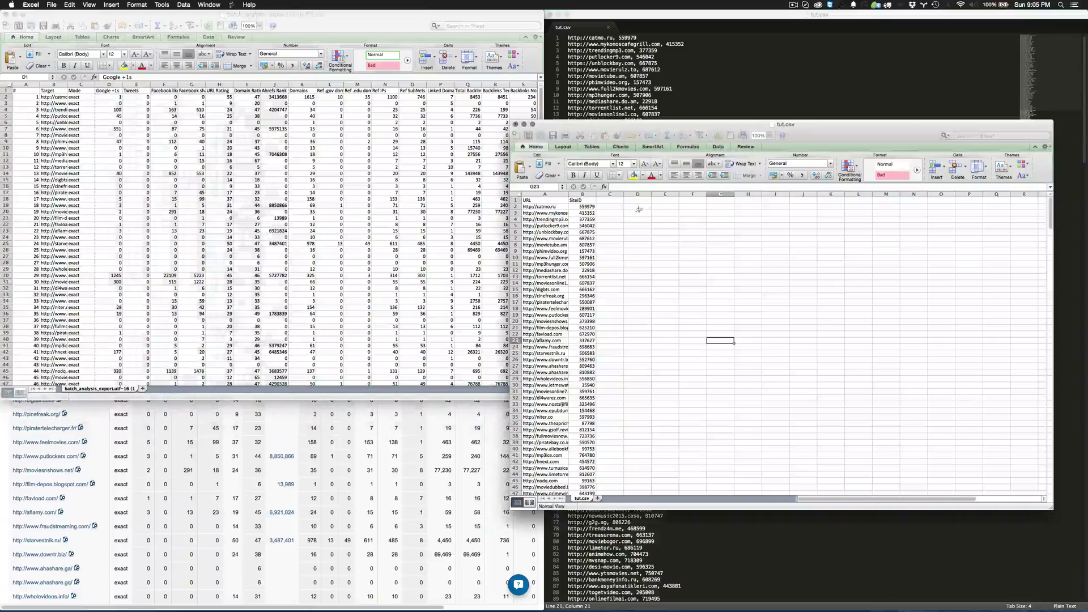
click(610, 200)
key(super+v)
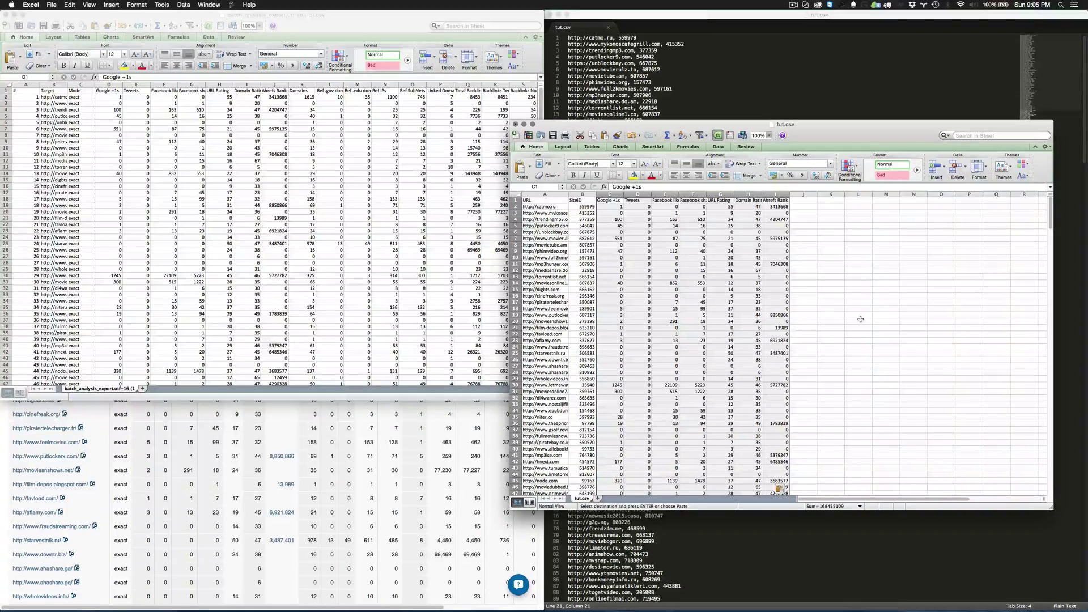
scroll(860, 319, down, 10)
scroll(860, 319, down, 5)
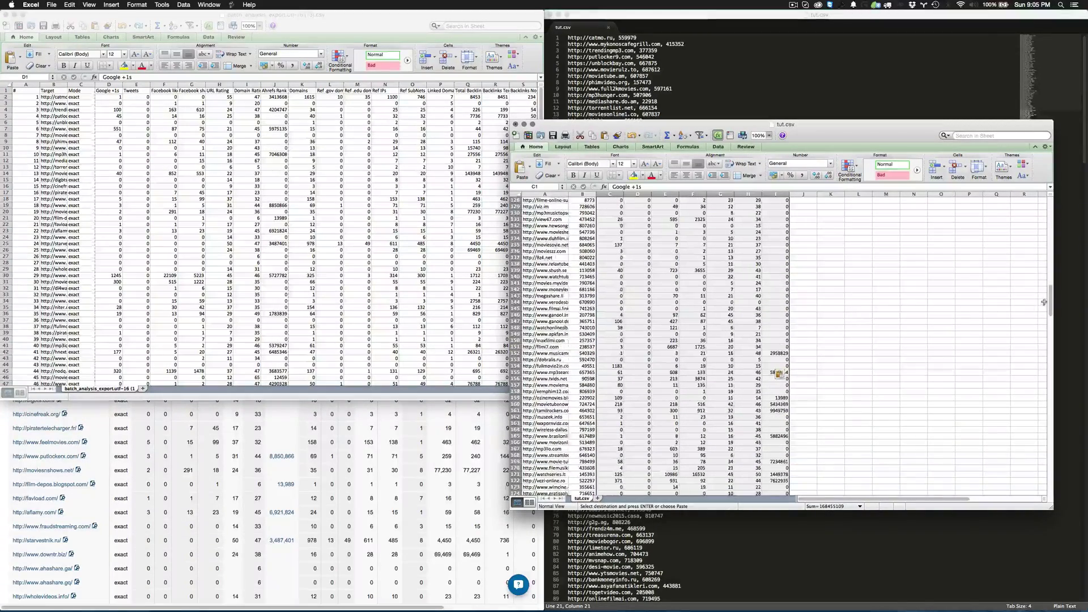
drag(1050, 305, 1050, 462)
Run Ahrefs Quick Batch Analysis on the URLs from row 201 onward, starting with acg-tube.com
click(549, 246)
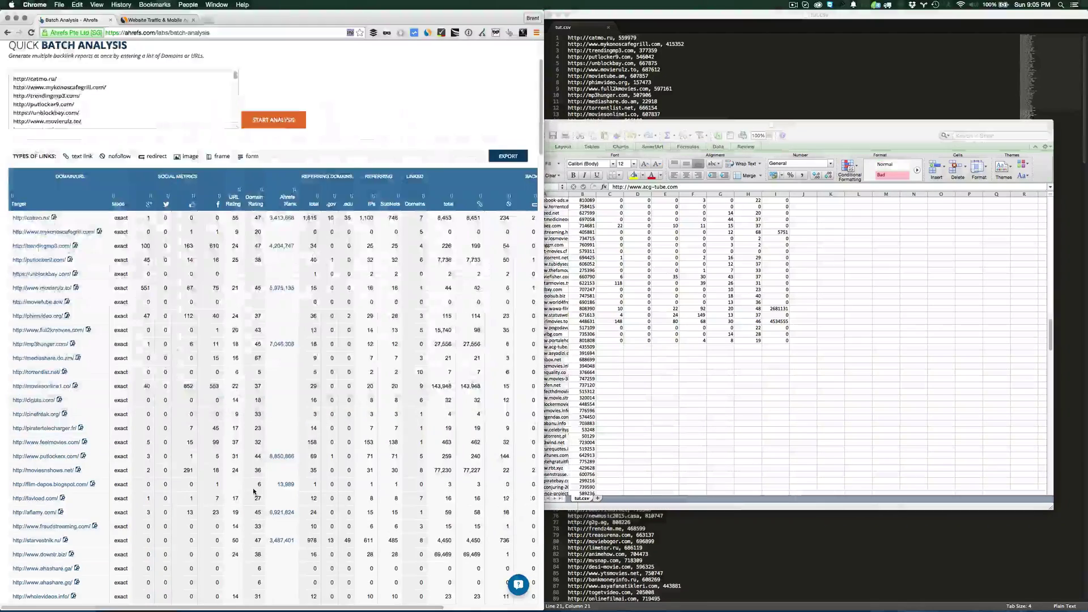
scroll(161, 201, up, 3)
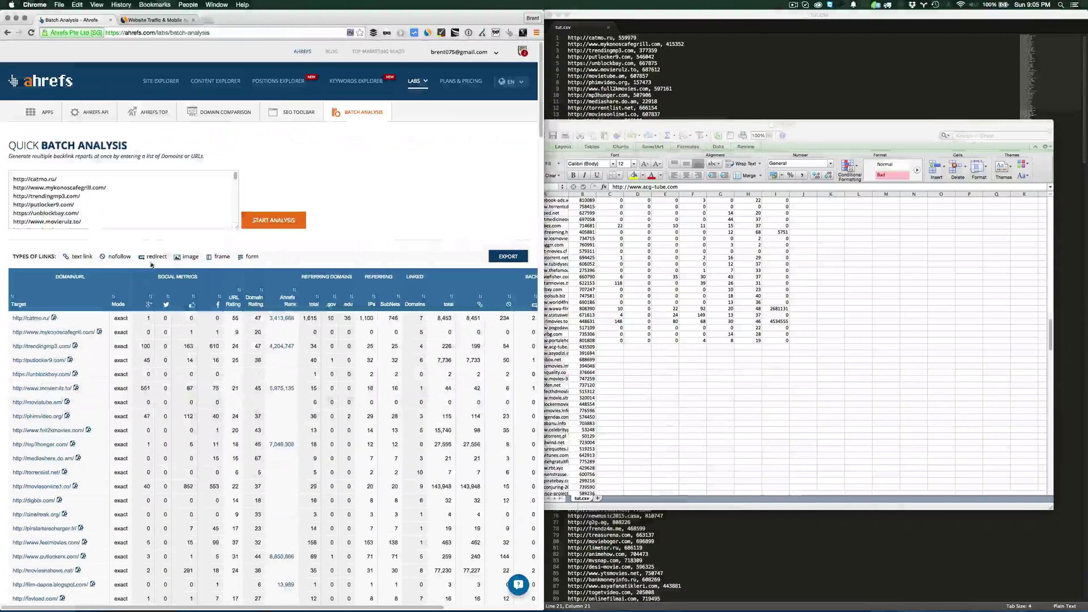
click(281, 214)
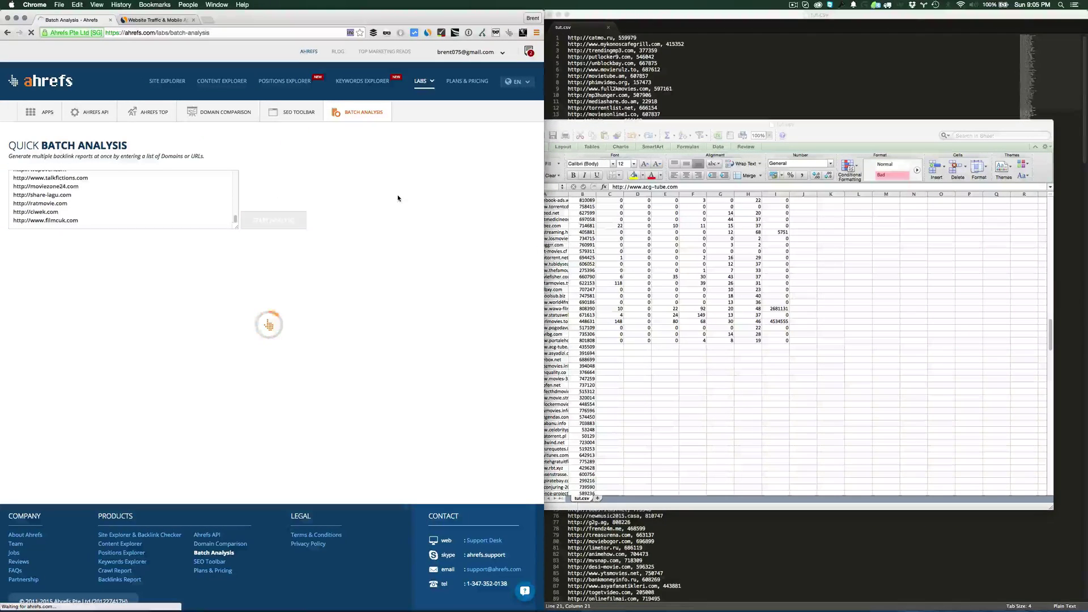
click(855, 395)
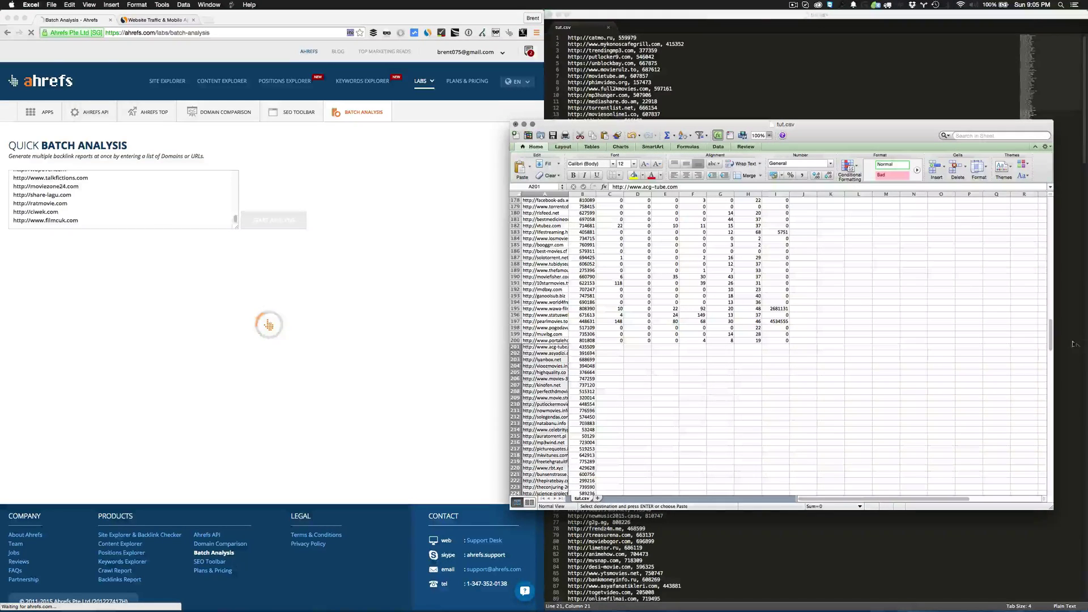
drag(1055, 340, 1014, 209)
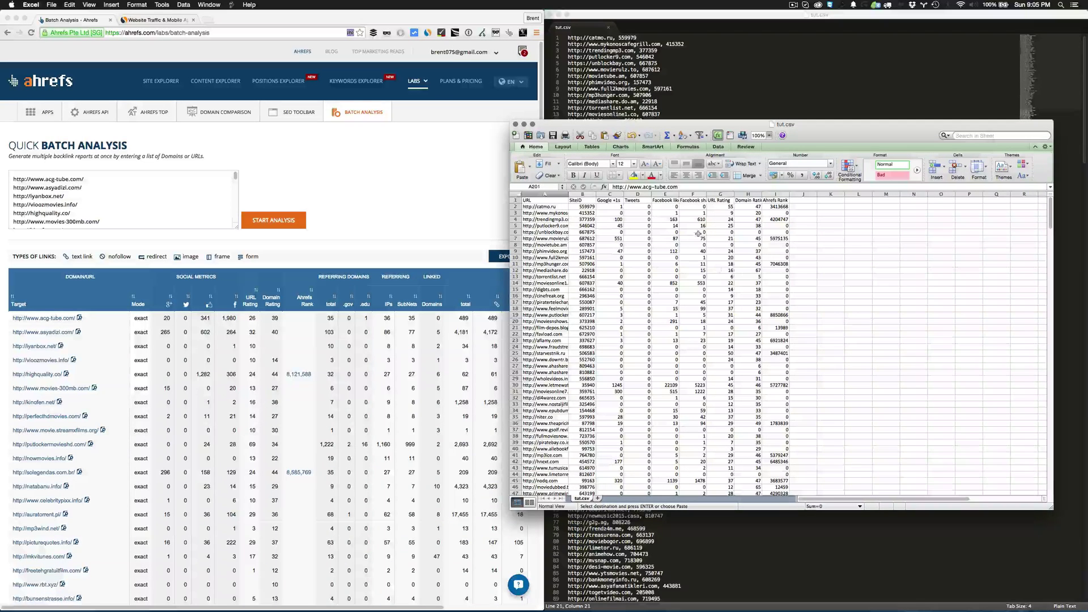
Export the second batch results as CSV and open batch_analysis_export.utf-16 (14).csv
click(383, 238)
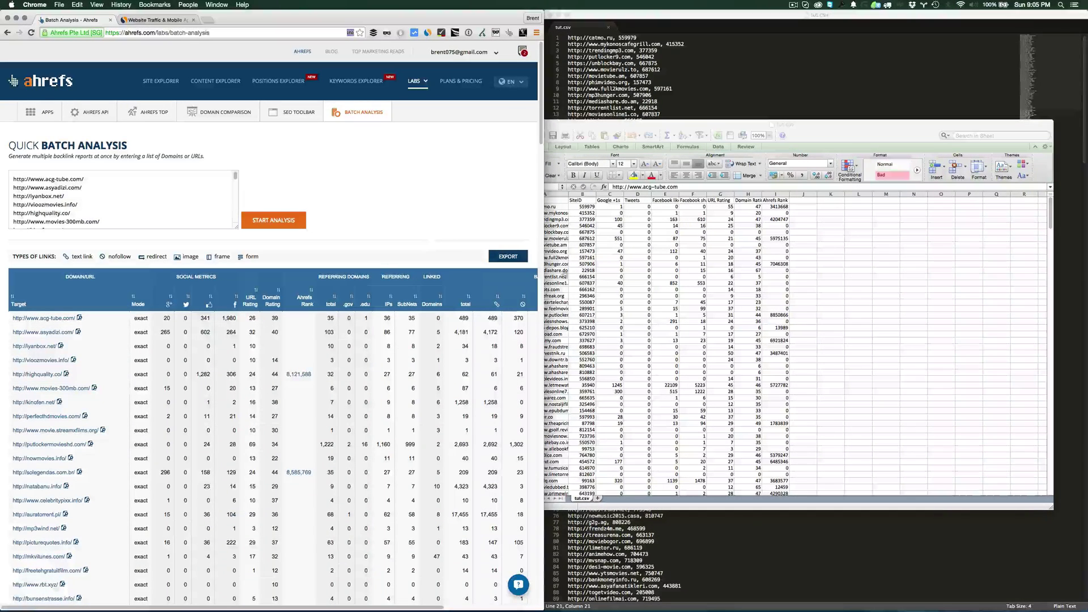
click(500, 259)
click(272, 366)
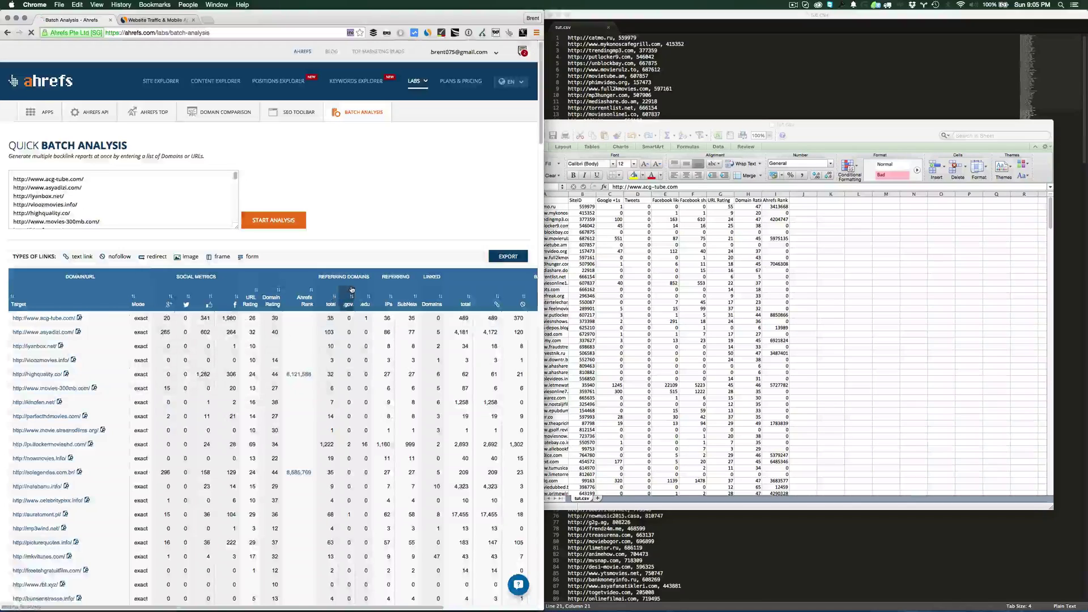
click(21, 602)
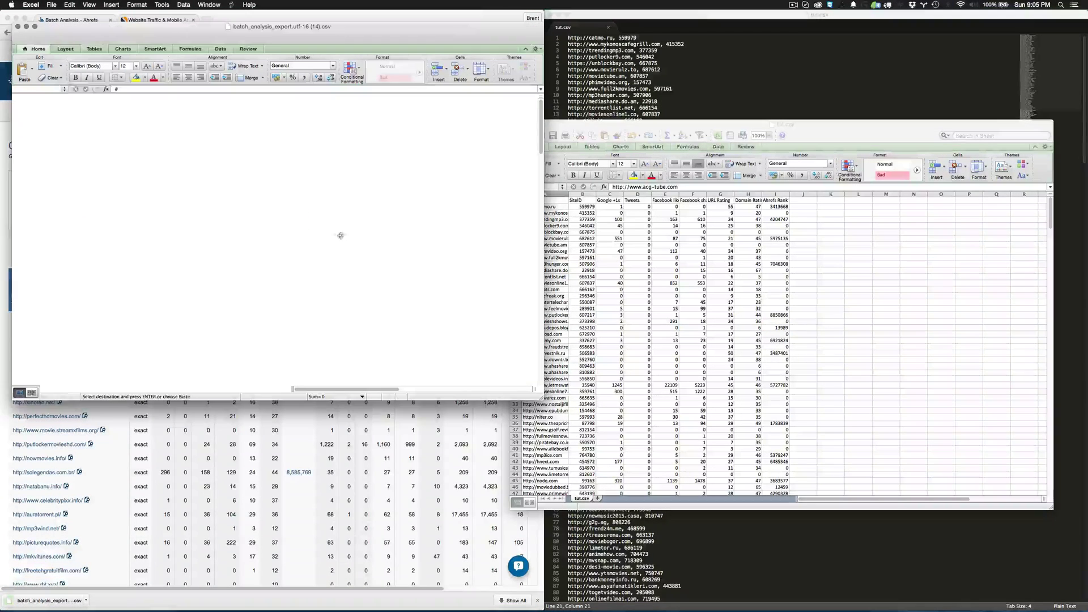
Copy the metrics D2:J188 from the second export
click(124, 108)
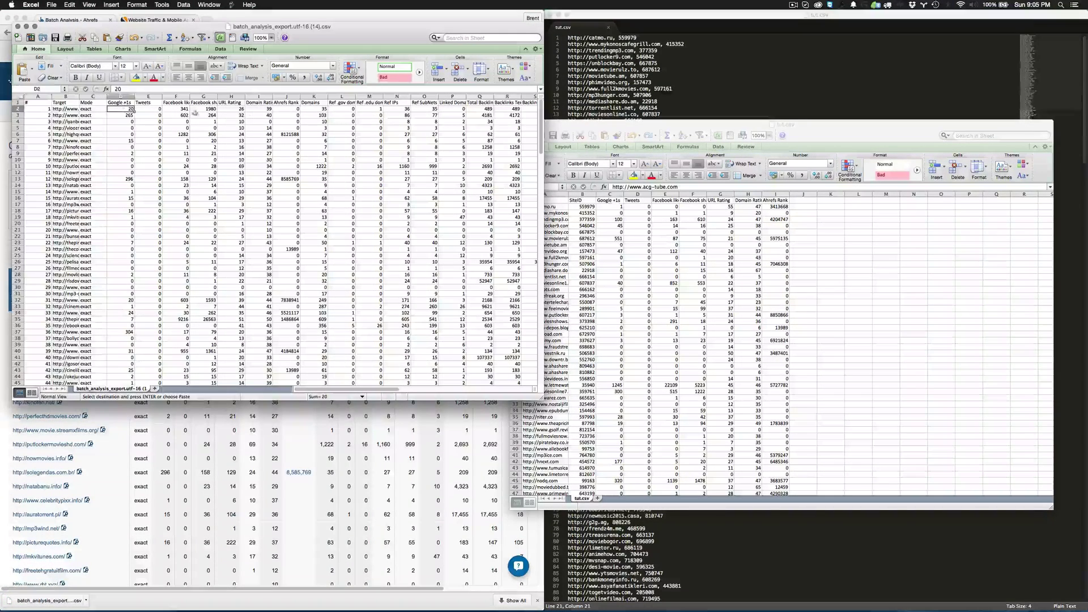
shift+click(277, 114)
key(super+shift+Down)
key(super+c)
Paste the metrics into tut.csv starting at cell C201
click(777, 346)
scroll(738, 354, down, 15)
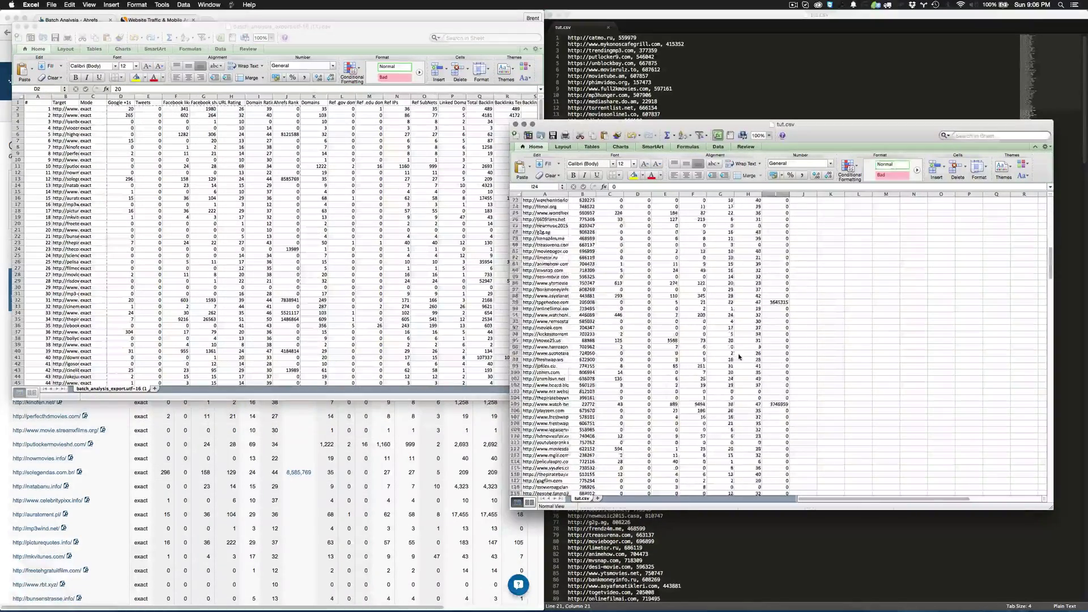
scroll(739, 354, down, 15)
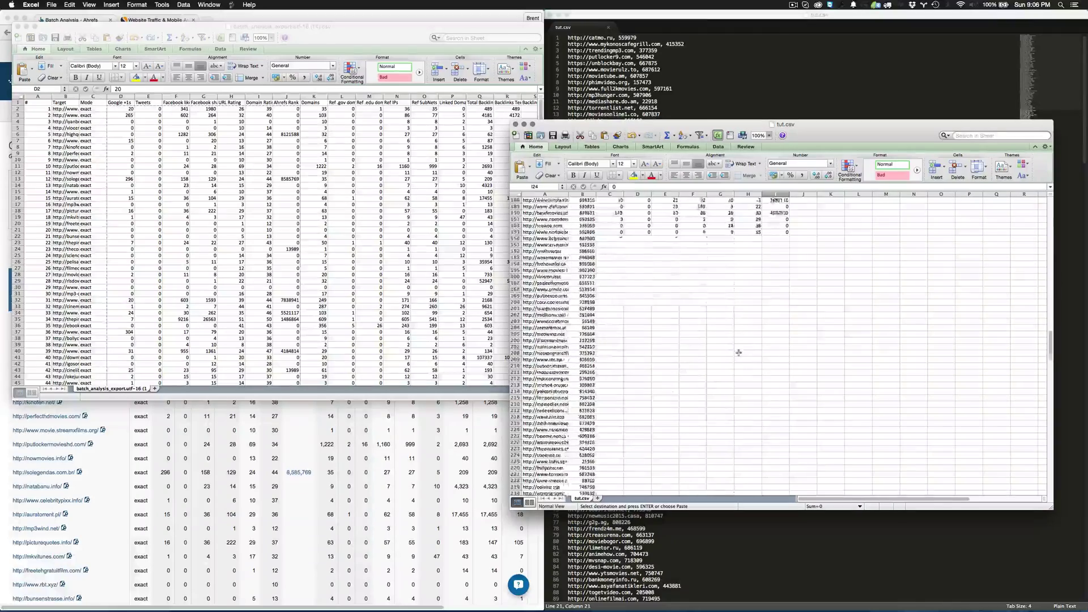
click(608, 233)
key(super+v)
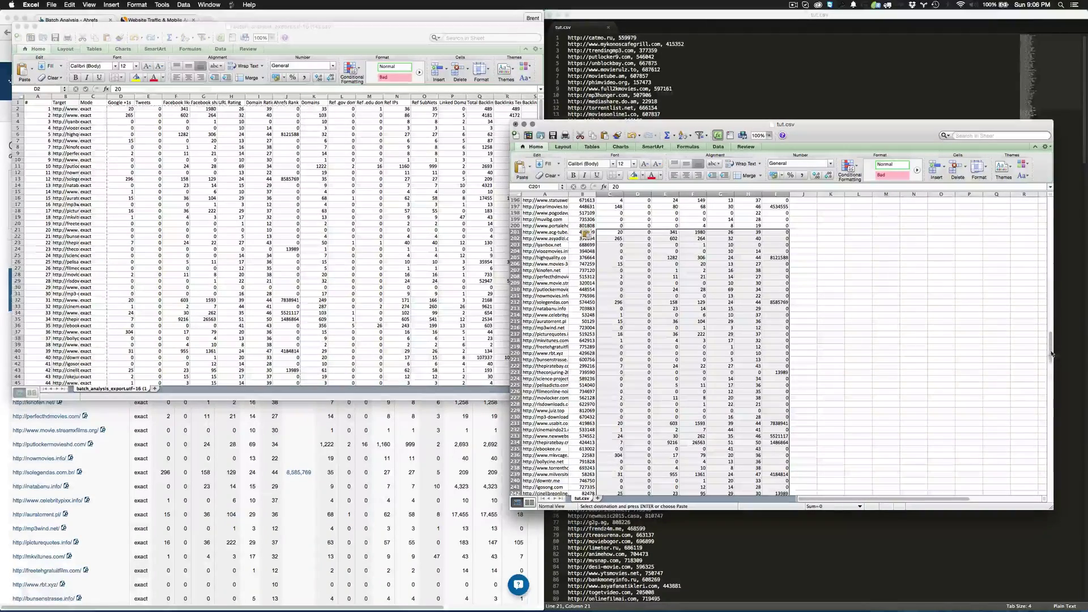
scroll(1043, 363, up, 20)
Turn on header filters and sort tut.csv by URL Rating, highest first
click(913, 295)
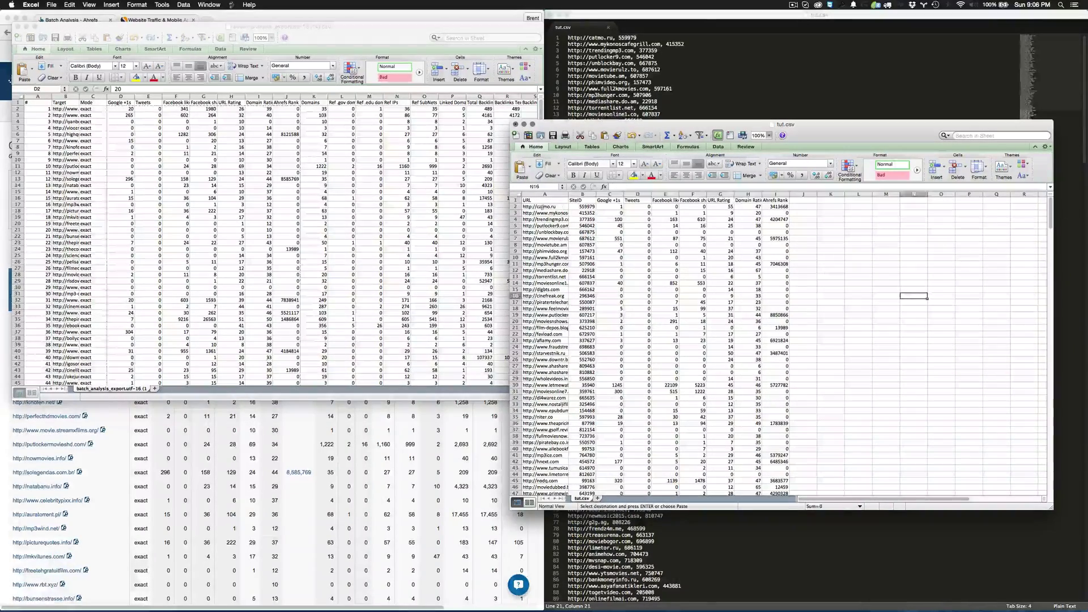
click(515, 200)
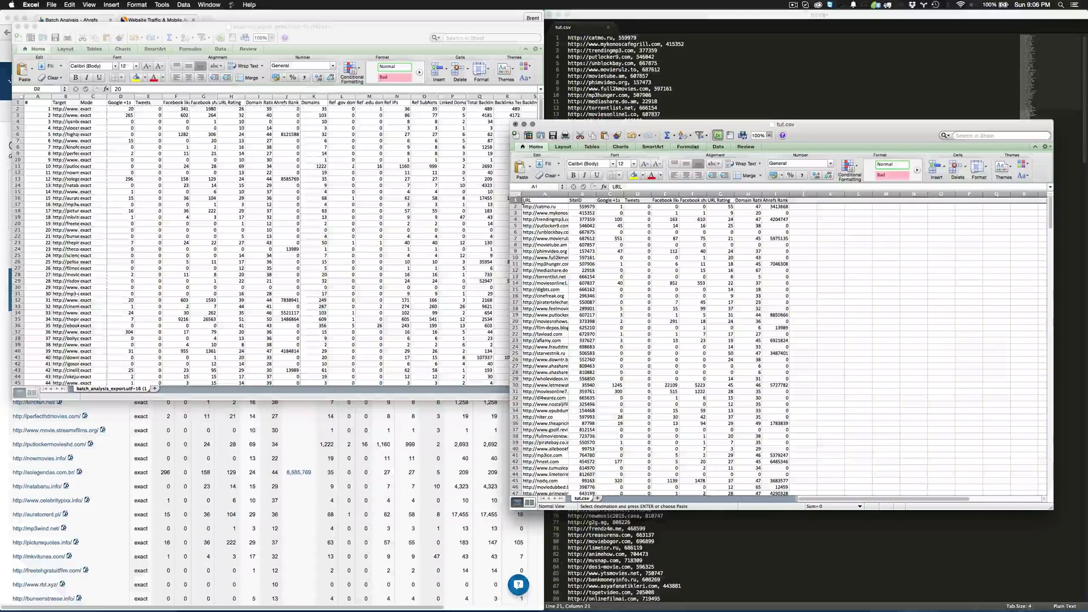
click(700, 136)
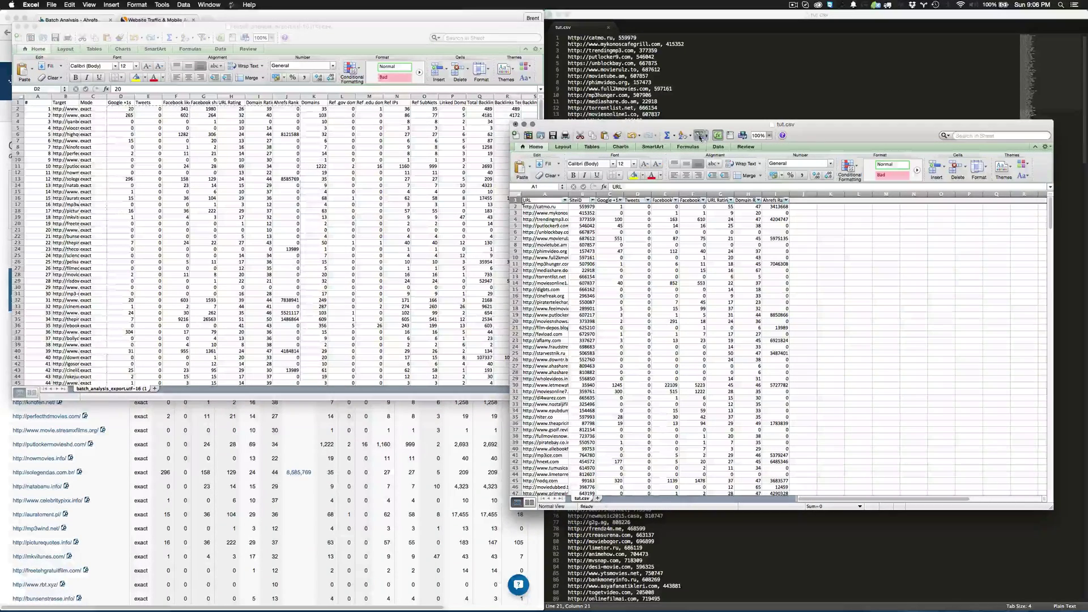
click(731, 201)
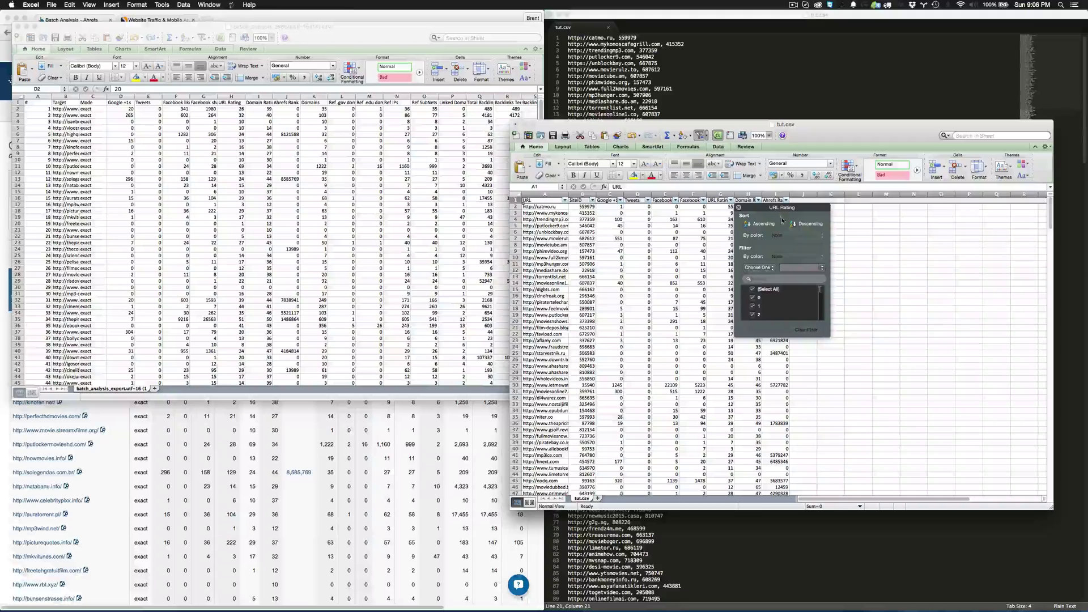
click(800, 224)
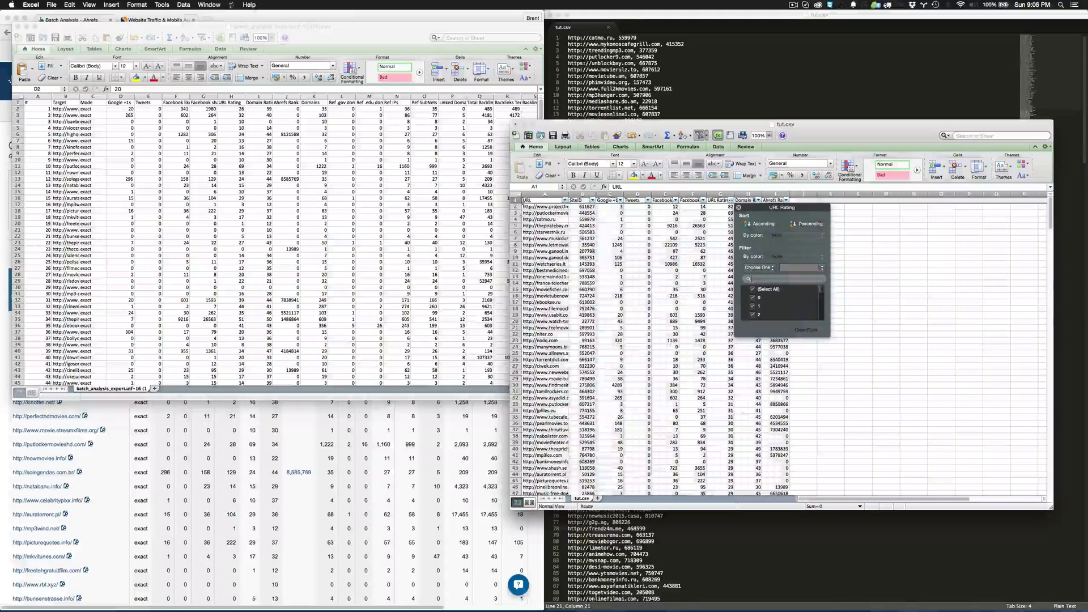
click(703, 233)
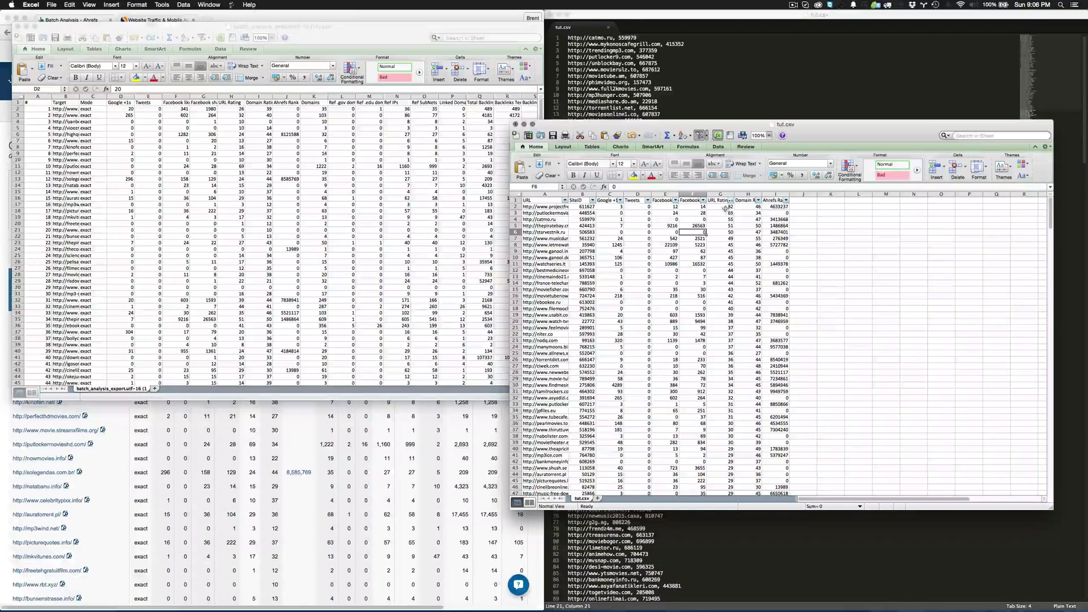
Auto-fit column A to show the full URLs
drag(568, 194, 571, 194)
double_click(571, 194)
click(800, 225)
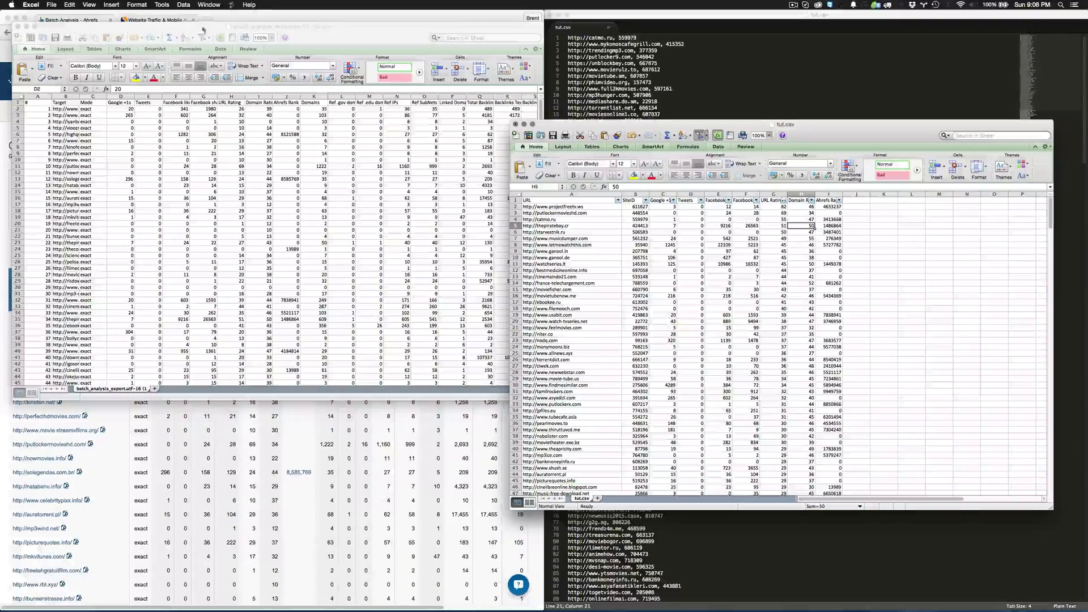
click(25, 26)
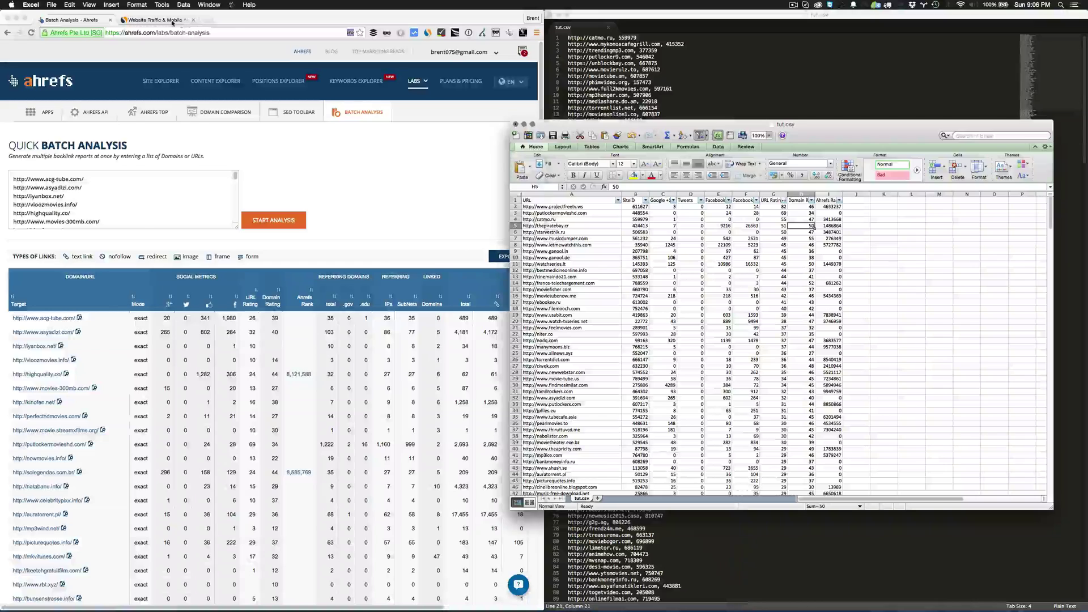
click(154, 20)
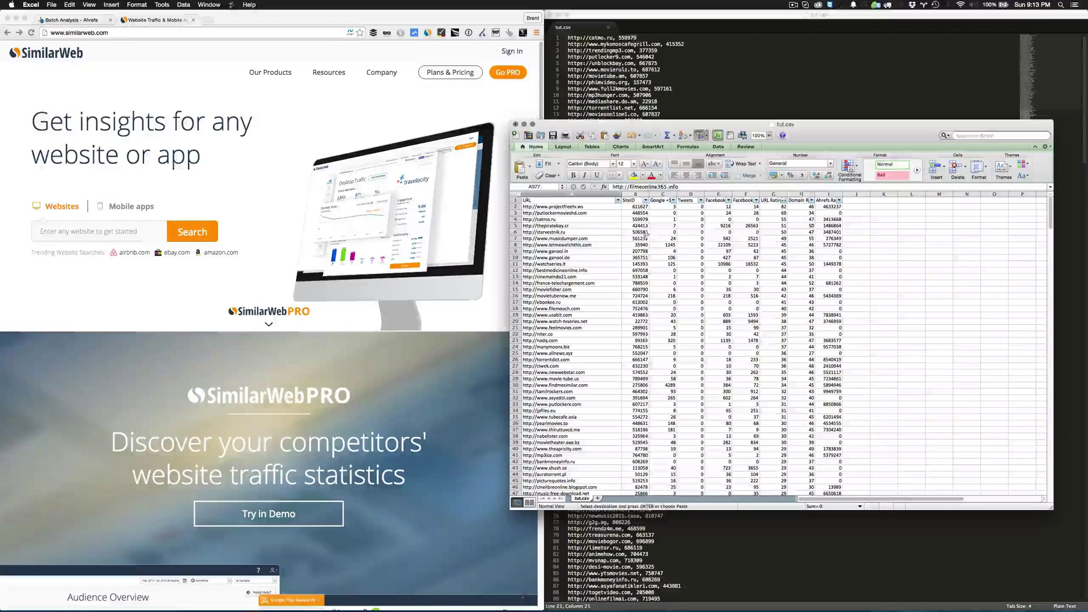
click(597, 207)
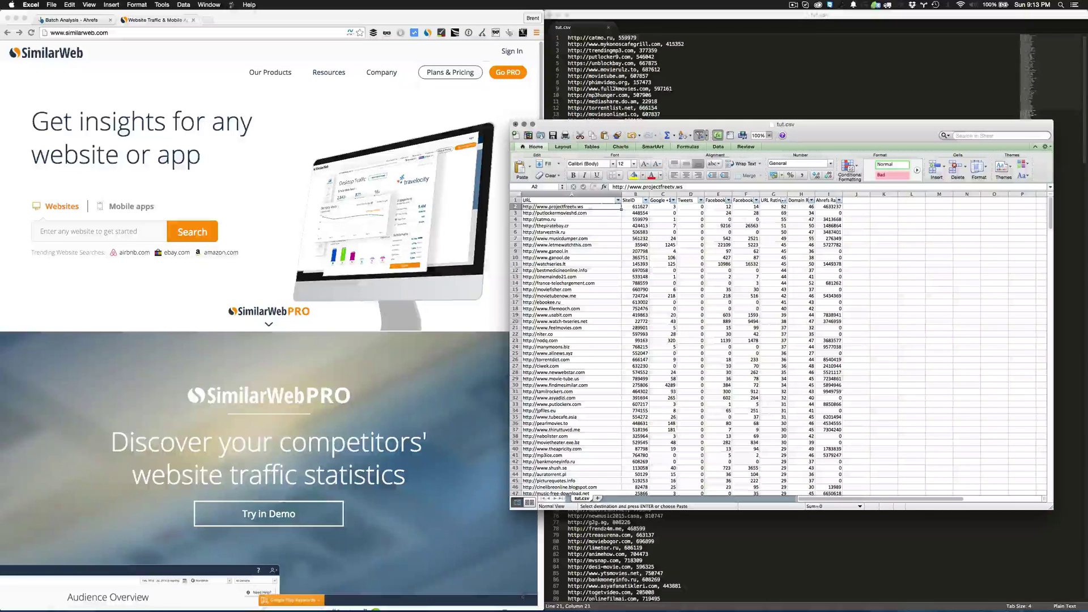
click(530, 298)
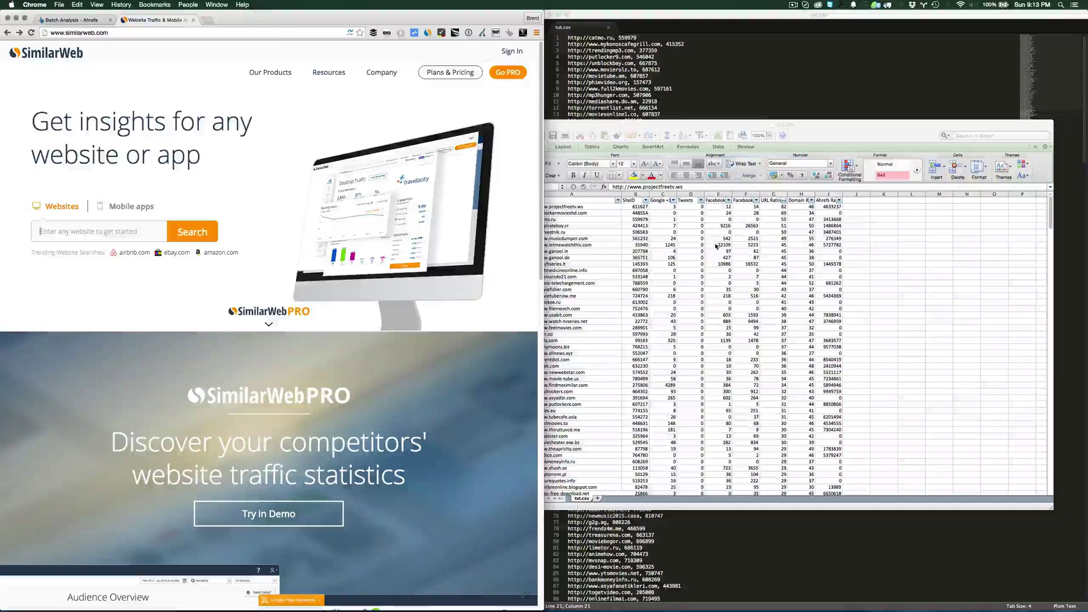
key(super+Tab)
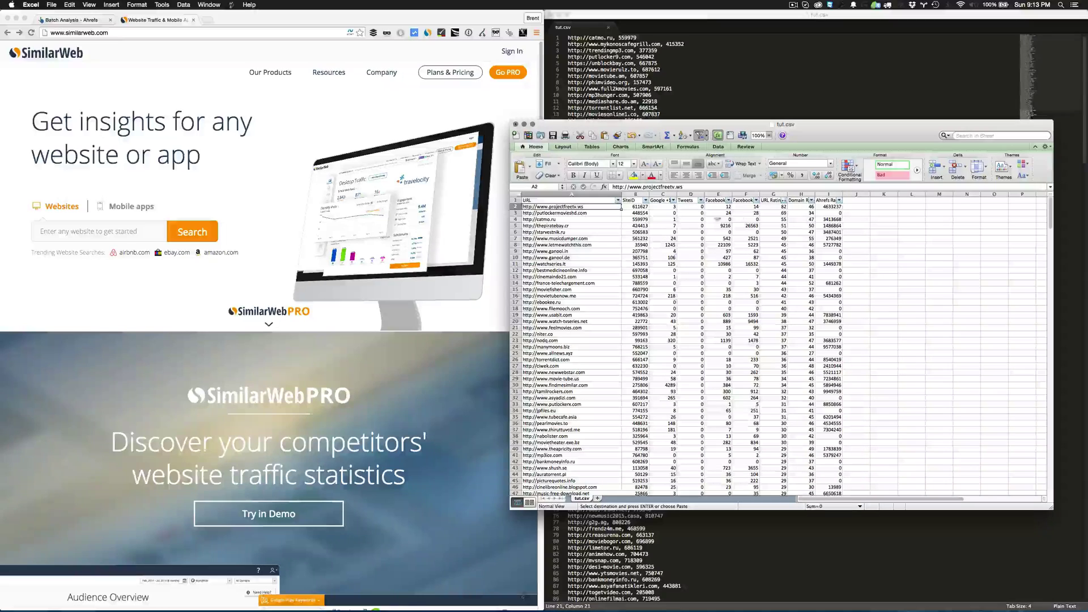
click(102, 231)
Run the projectfreetv.ws lookup and scroll to its Search section: 55.31% search traffic, all organic
key(super+v)
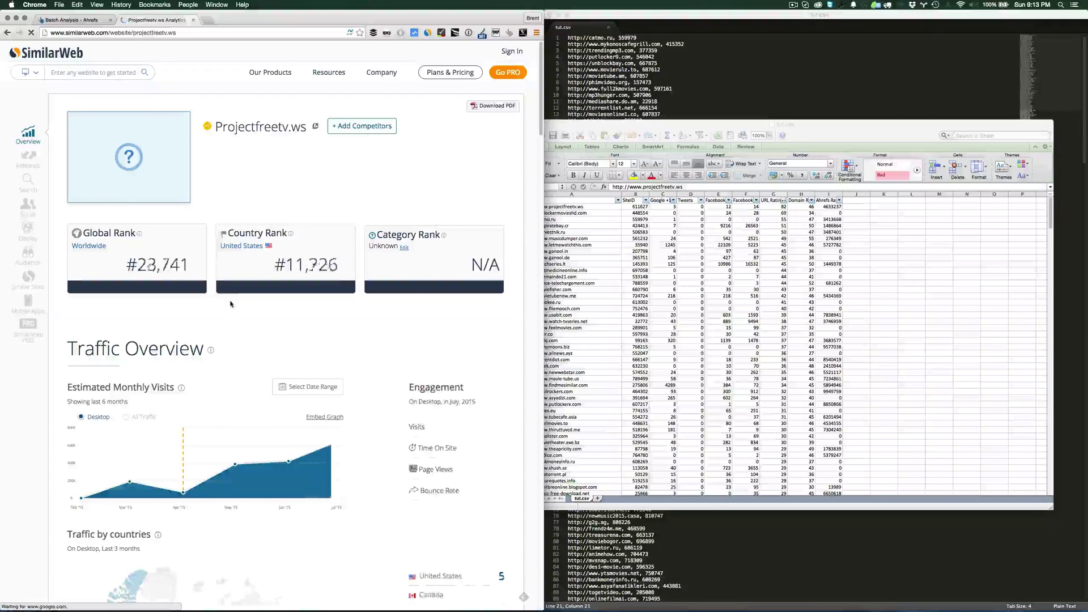
scroll(267, 316, down, 5)
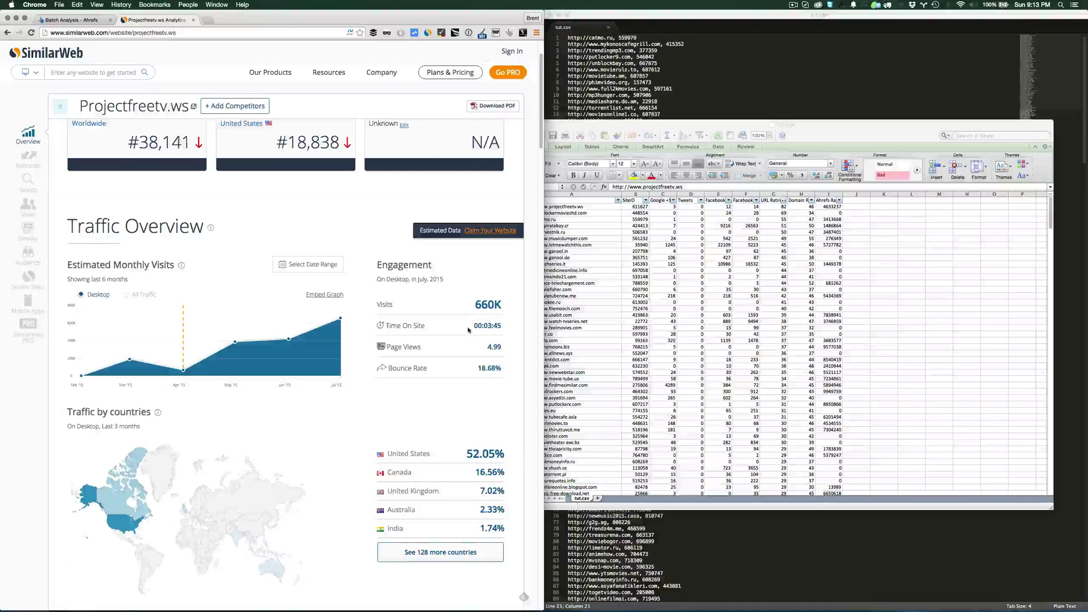
scroll(468, 324, down, 10)
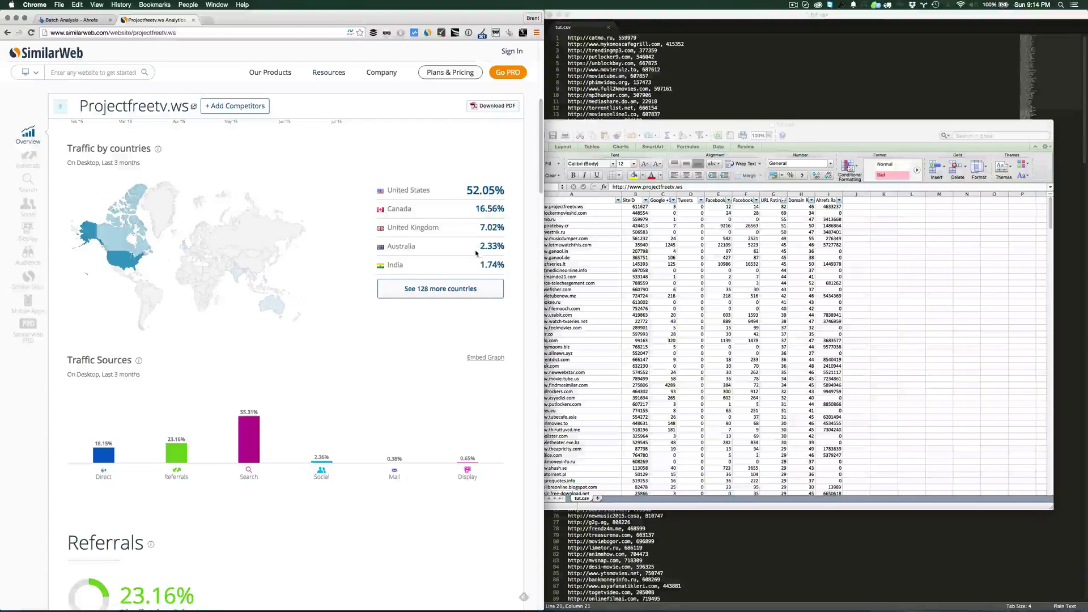
scroll(300, 385, down, 2)
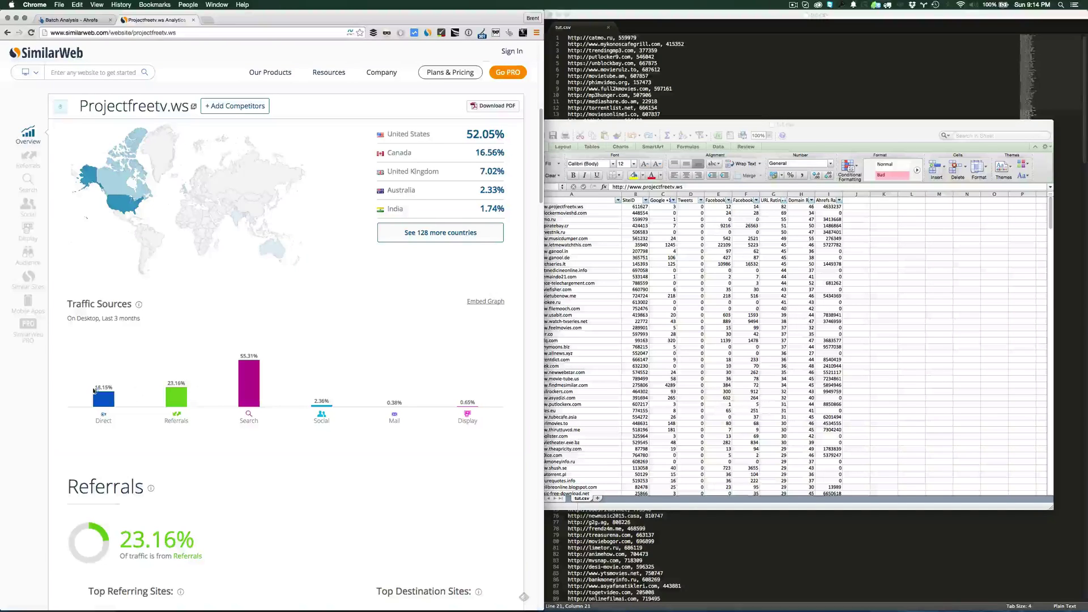
scroll(300, 438, down, 10)
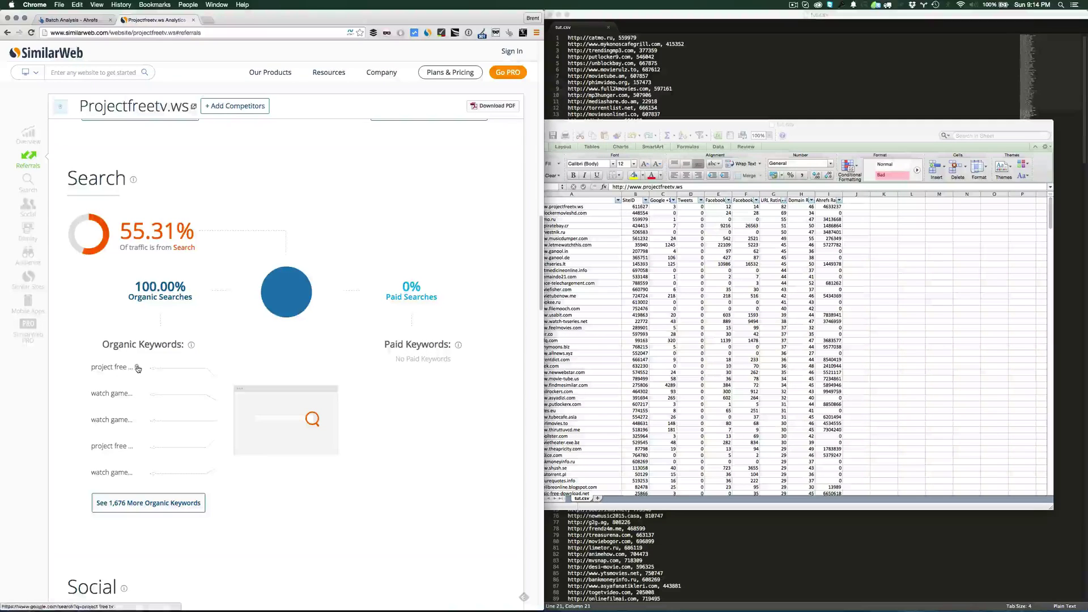
click(138, 367)
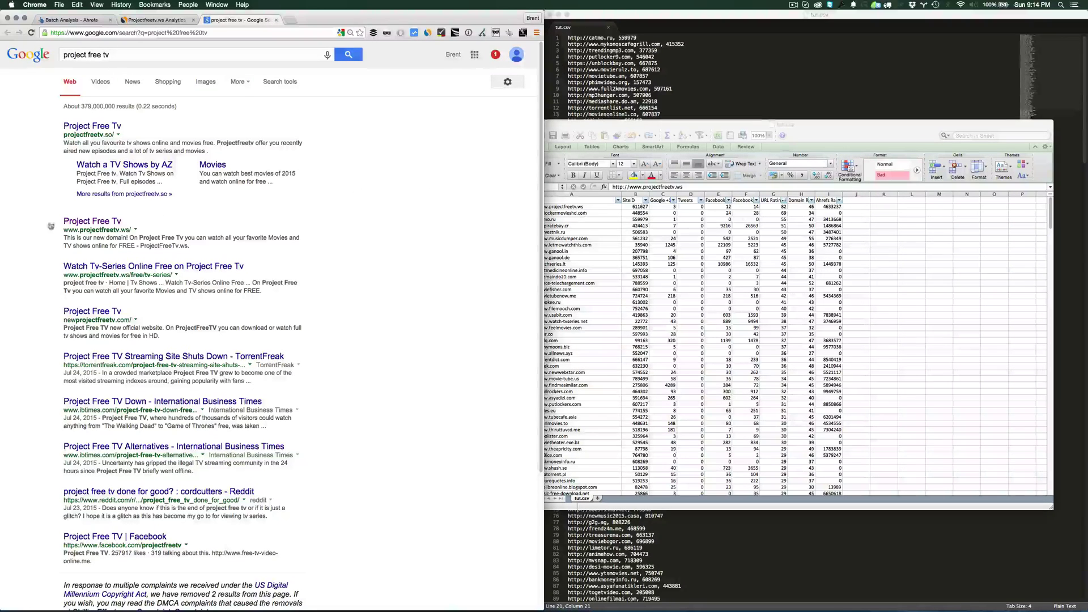
key(super+w)
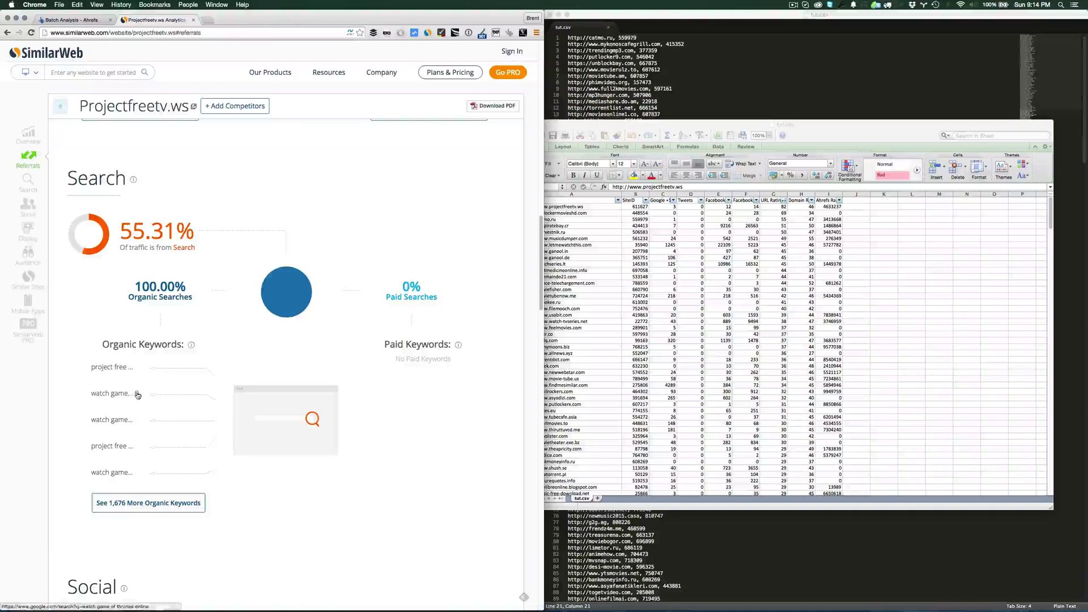
key(super+shift+t)
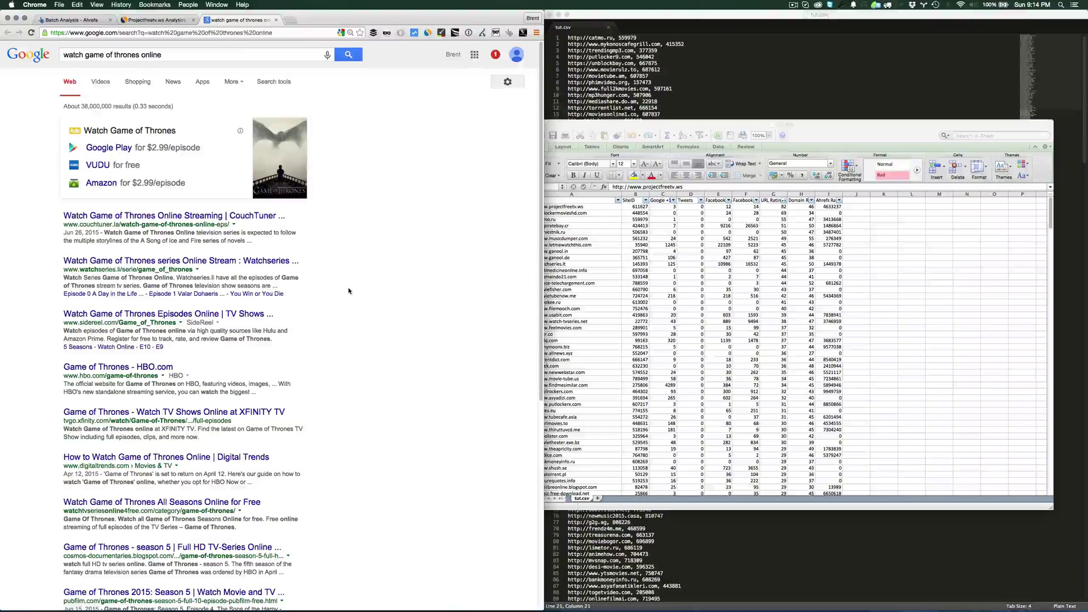
click(276, 20)
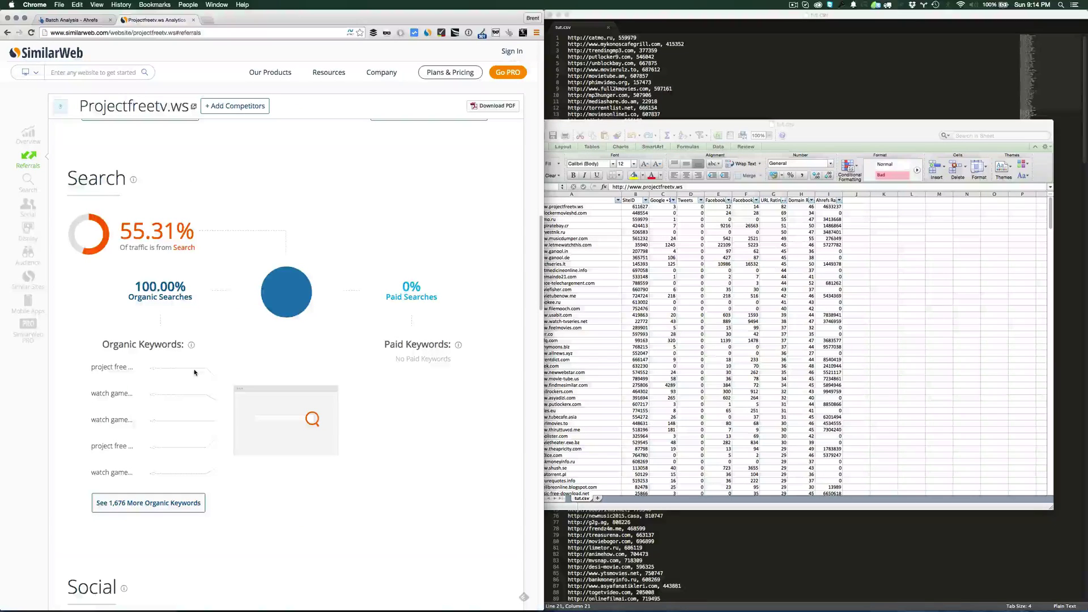
scroll(194, 372, up, 20)
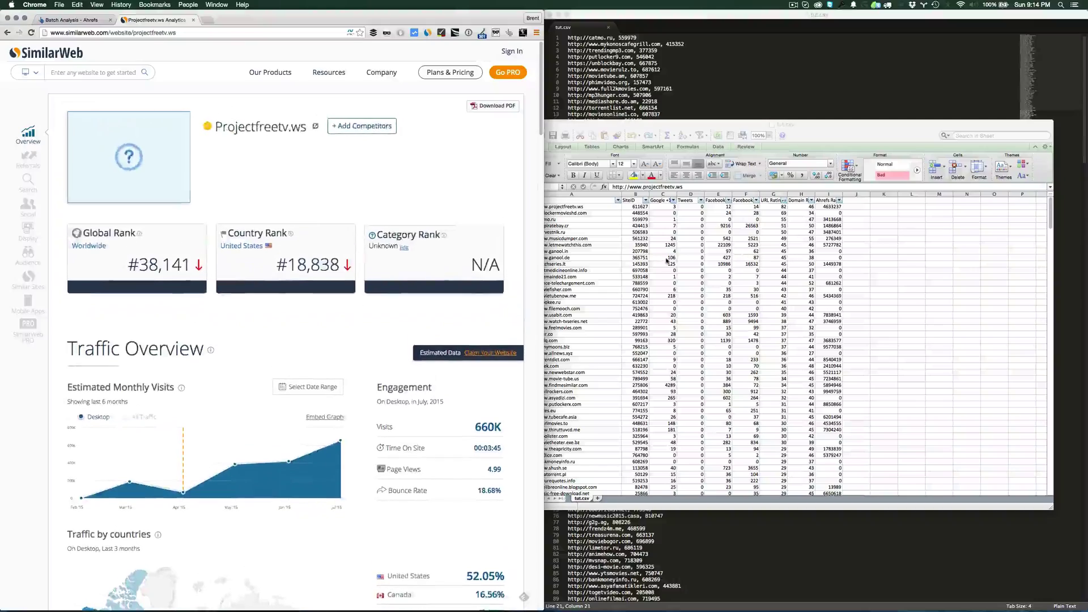
Sort tut.csv by URL Rating ascending so unblockbay.com sits in the top row
click(573, 202)
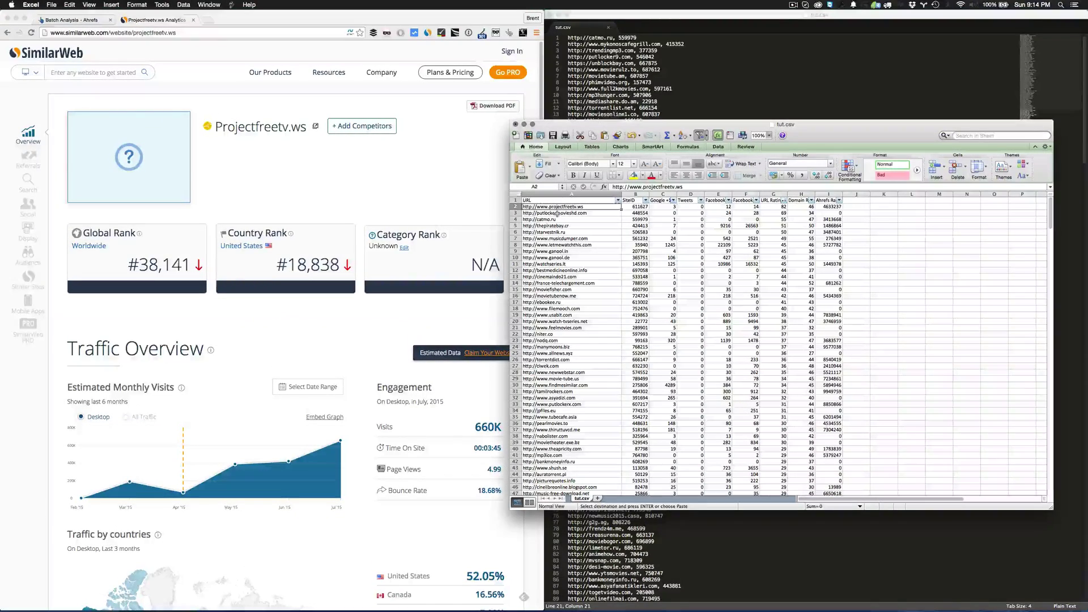
scroll(579, 249, down, 20)
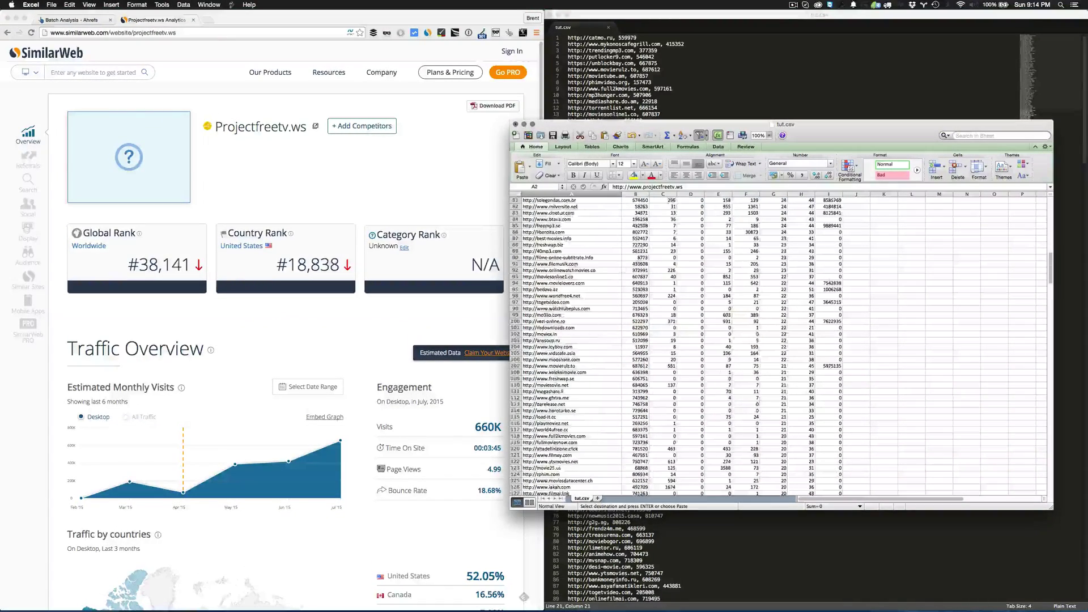
scroll(640, 264, up, 20)
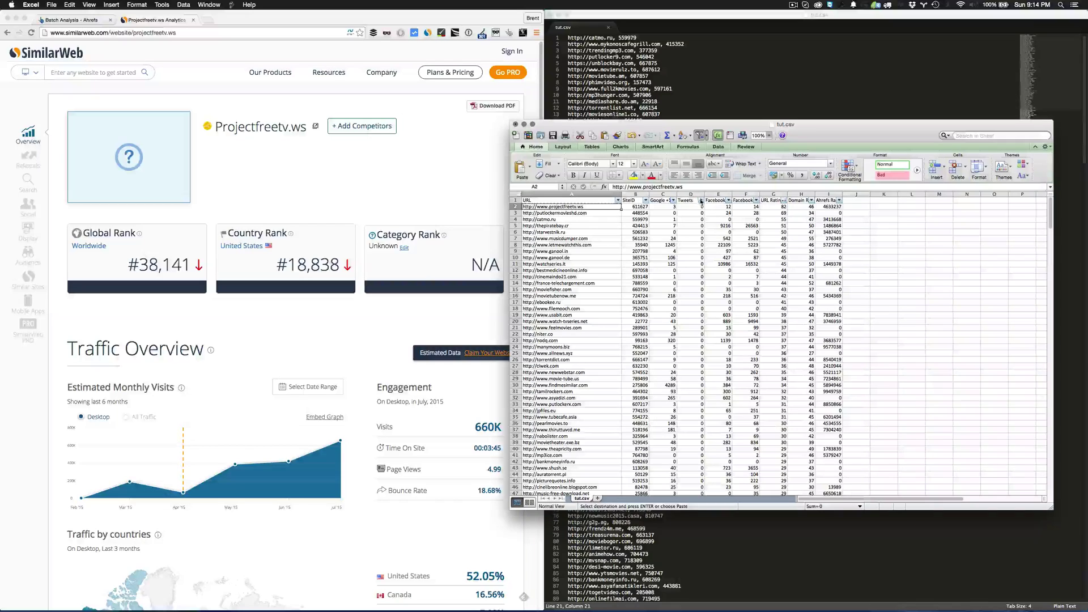
click(785, 201)
click(810, 225)
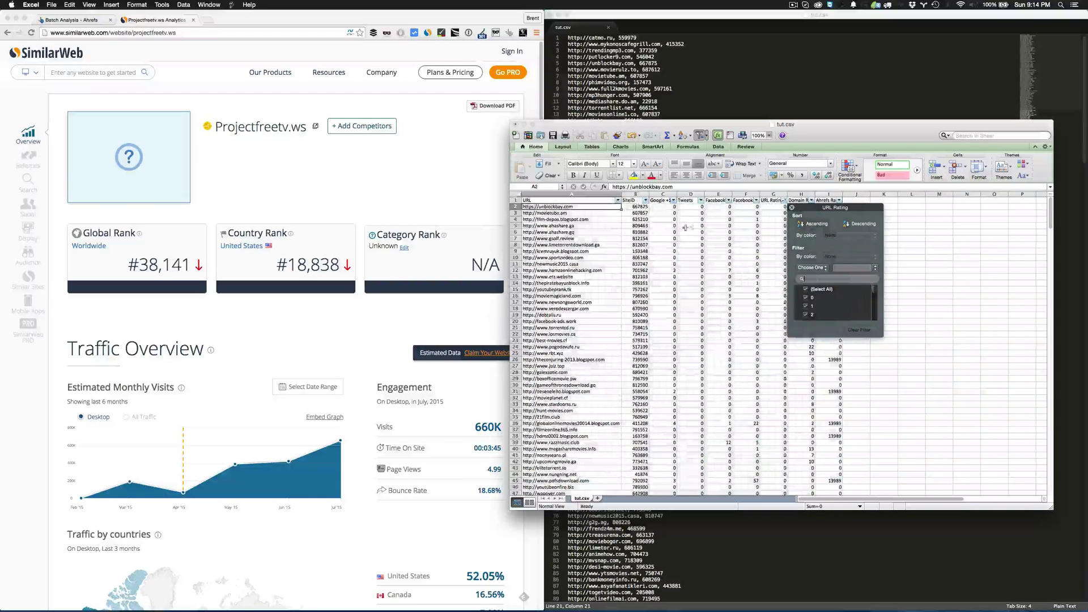
Look up the copied unblockbay.com address in SimilarWeb
click(572, 208)
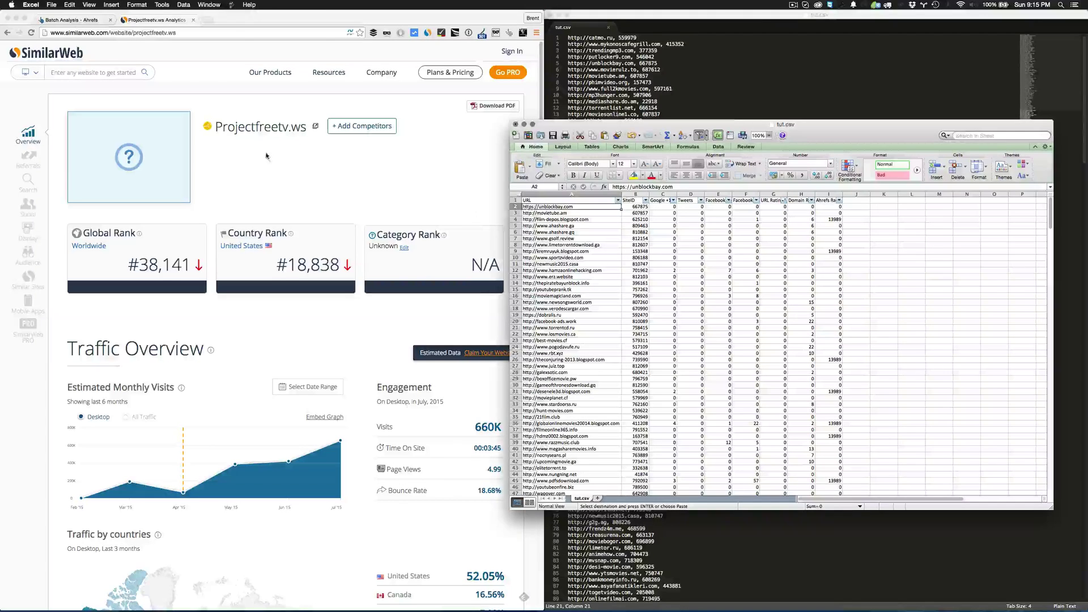
click(442, 200)
click(138, 74)
text(unblockbay.com)
key(Return)
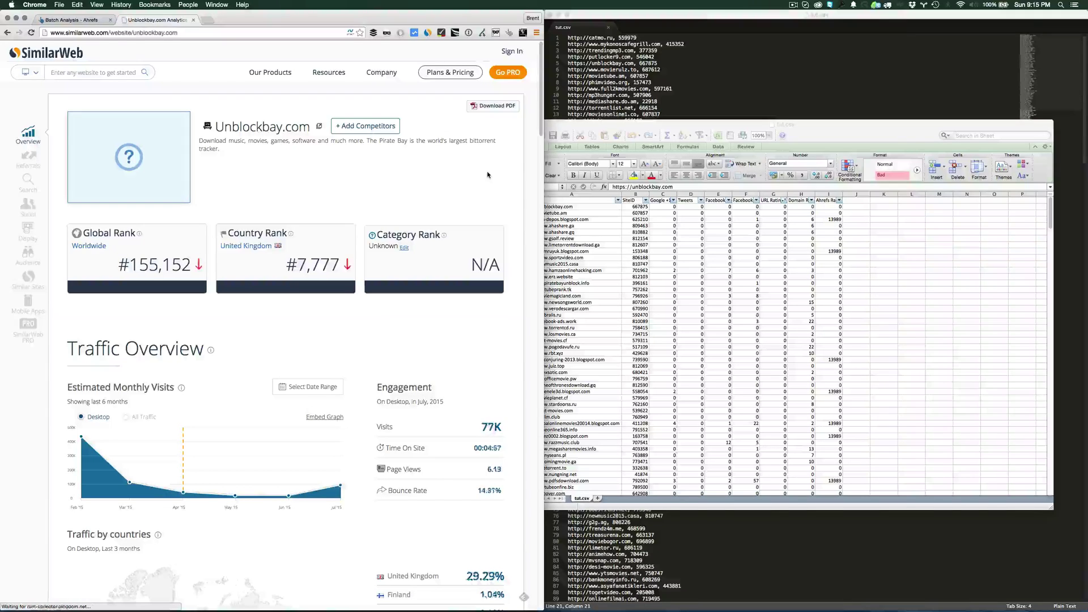
scroll(488, 174, down, 3)
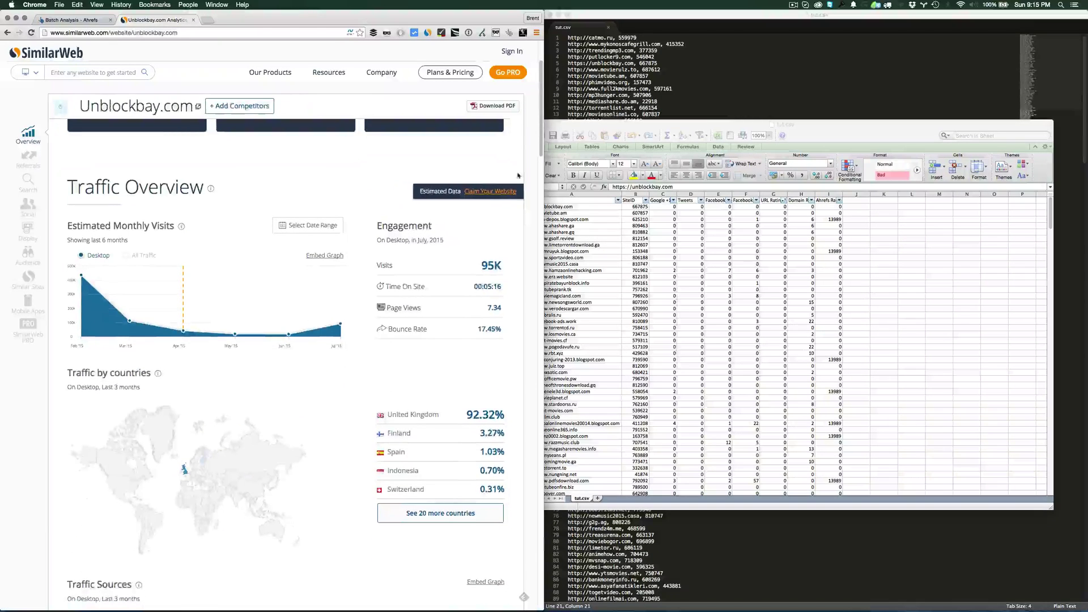
Scroll the Unblockbay.com report: 95K visits, 92.32% United Kingdom, 57.12% from referrals
click(715, 208)
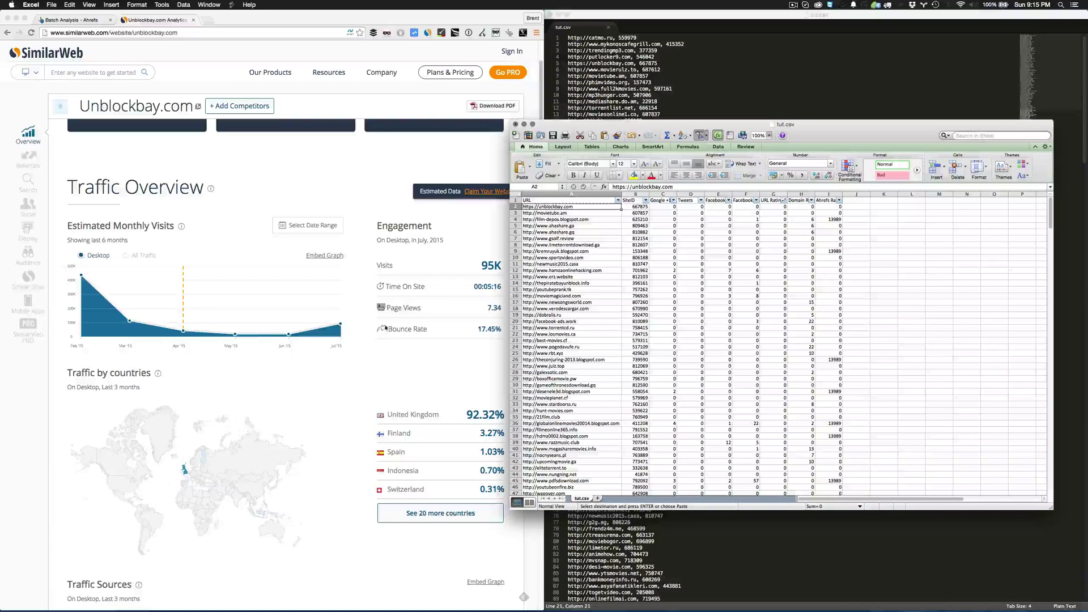
click(385, 329)
scroll(255, 312, down, 1)
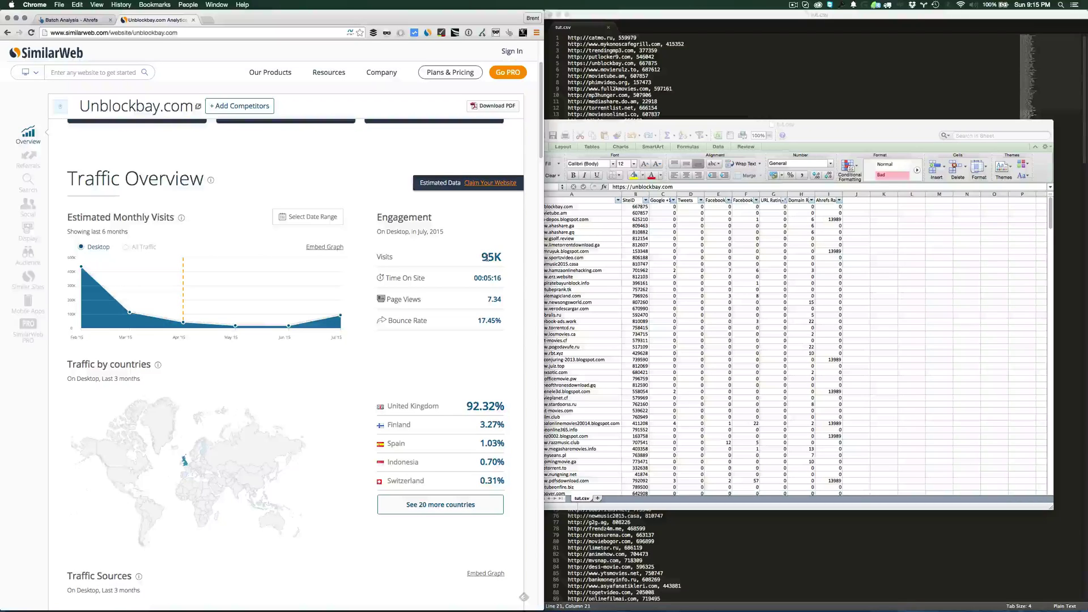
scroll(432, 457, down, 2)
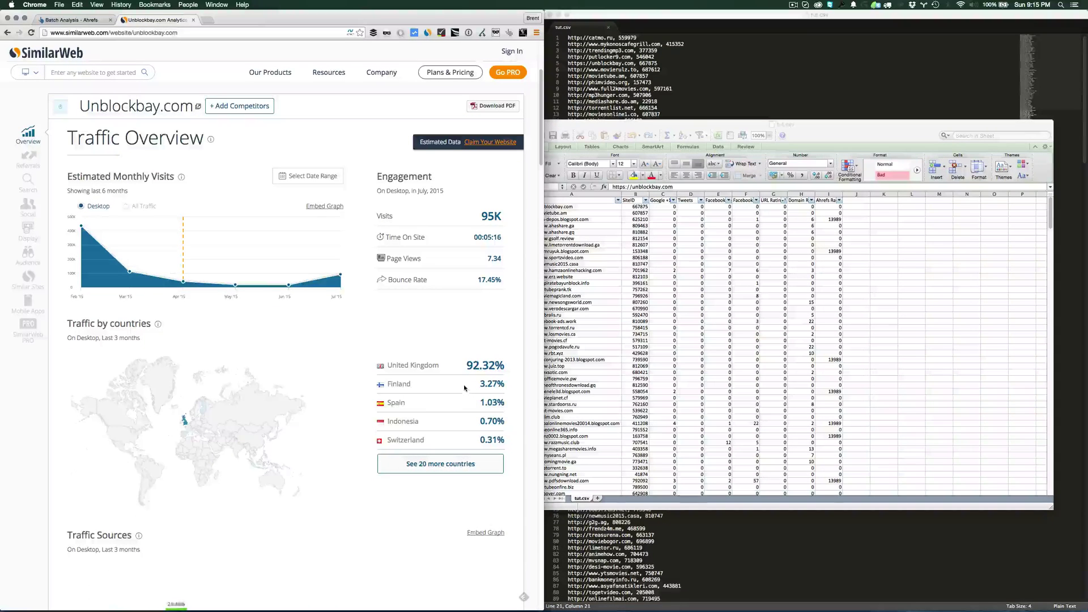
scroll(457, 386, down, 6)
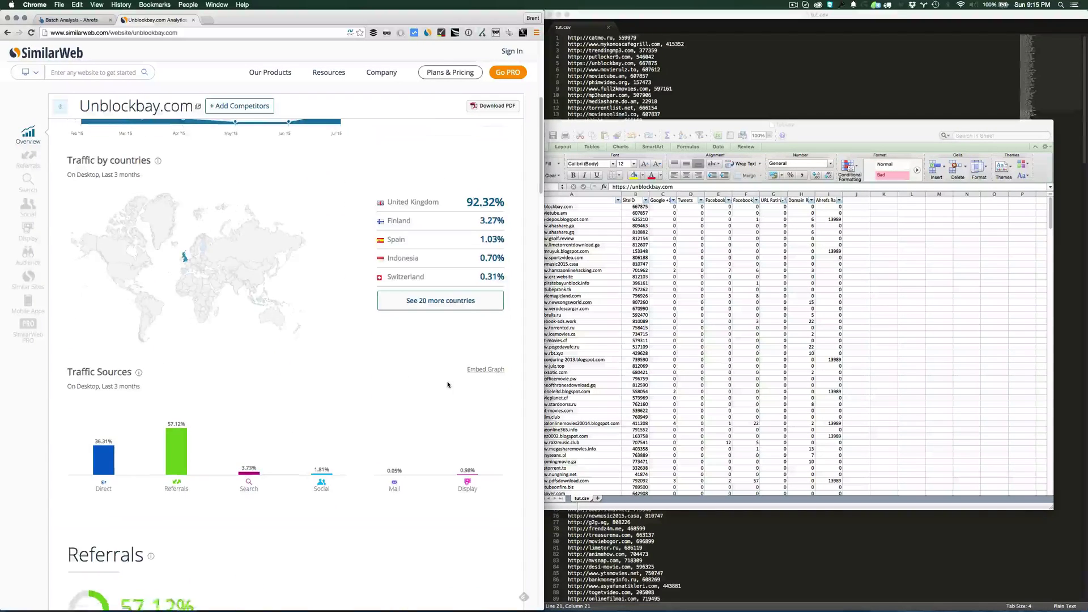
scroll(448, 385, down, 1)
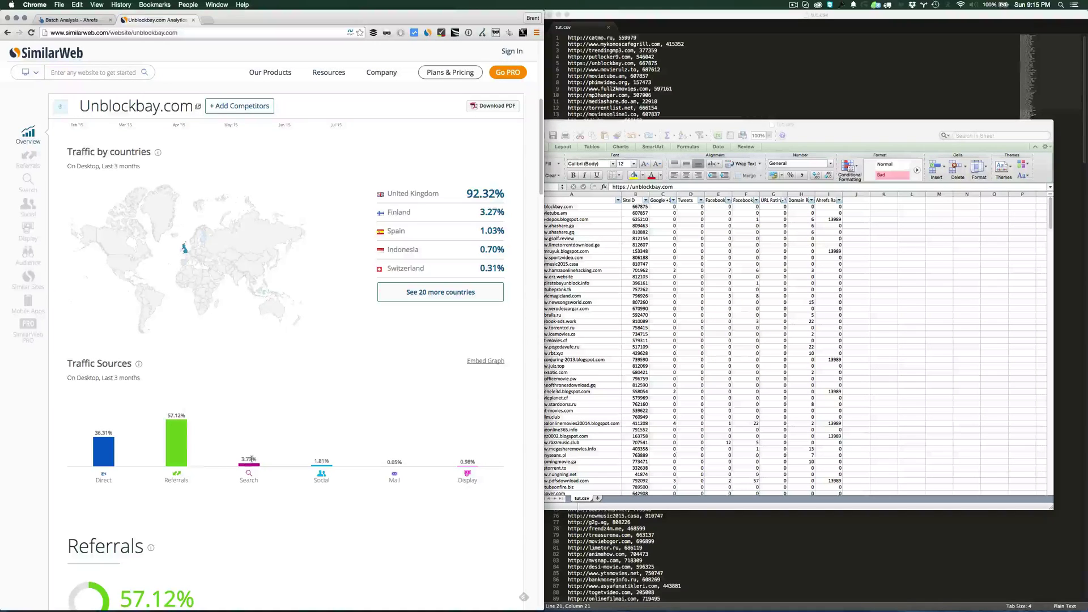
click(773, 207)
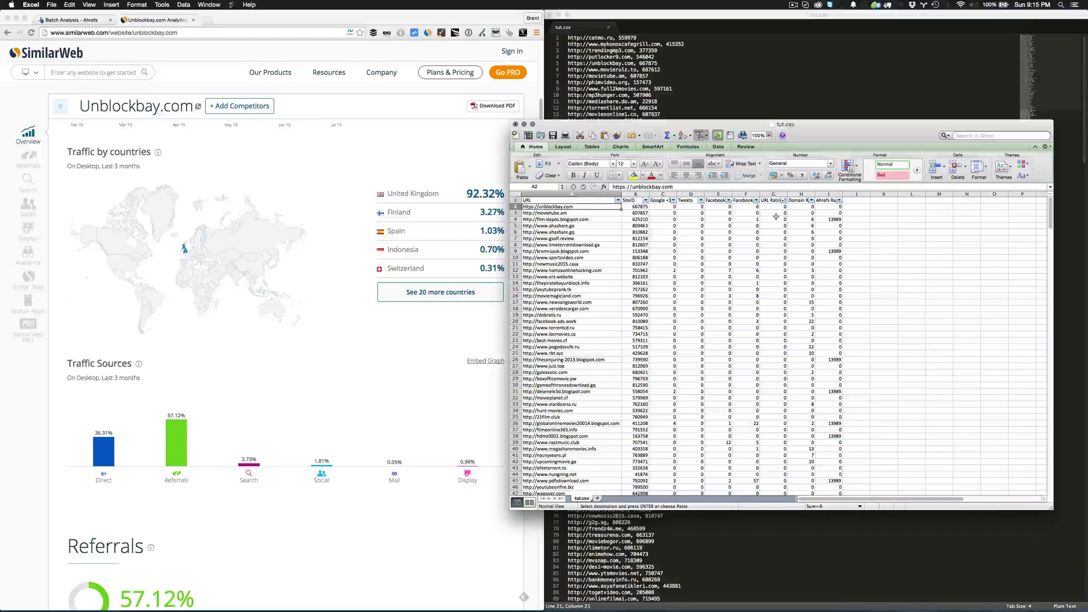
click(404, 409)
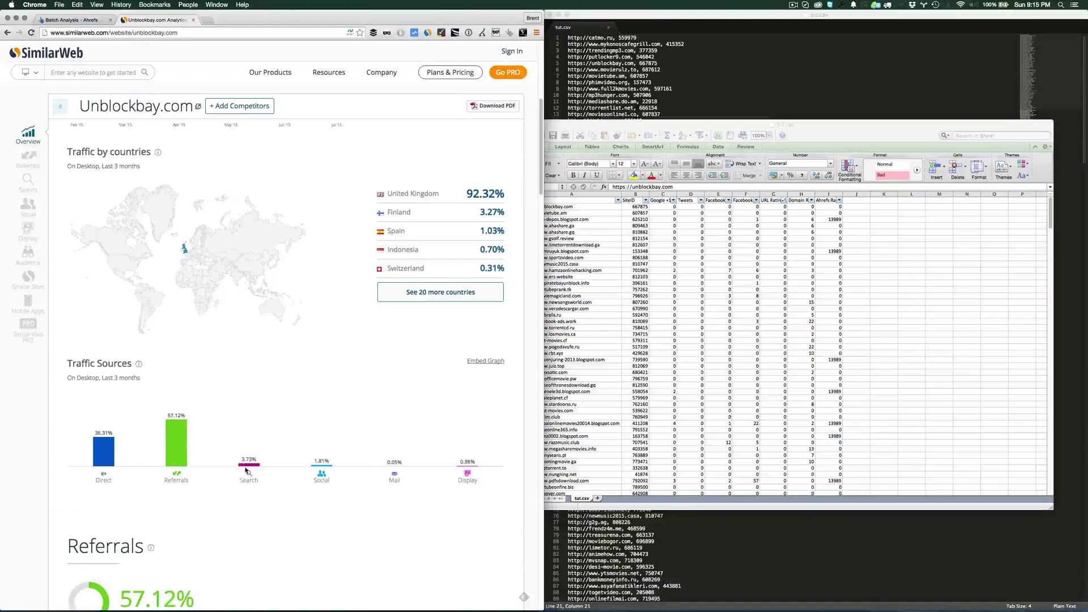
Scroll the Unblockbay.com report back up and return to the tut.csv spreadsheet
scroll(392, 178, up, 1)
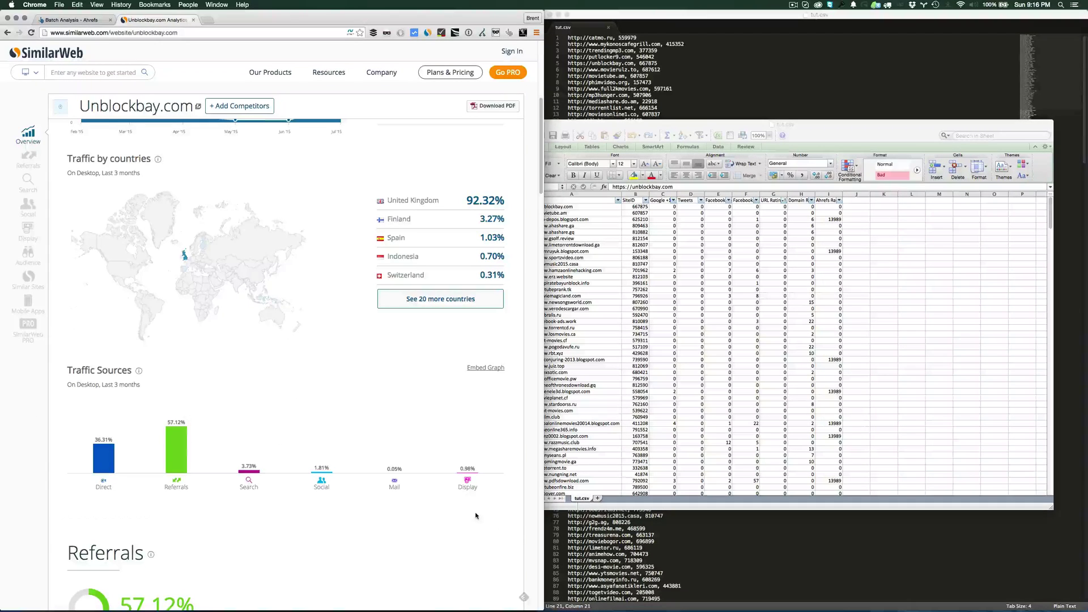
click(724, 426)
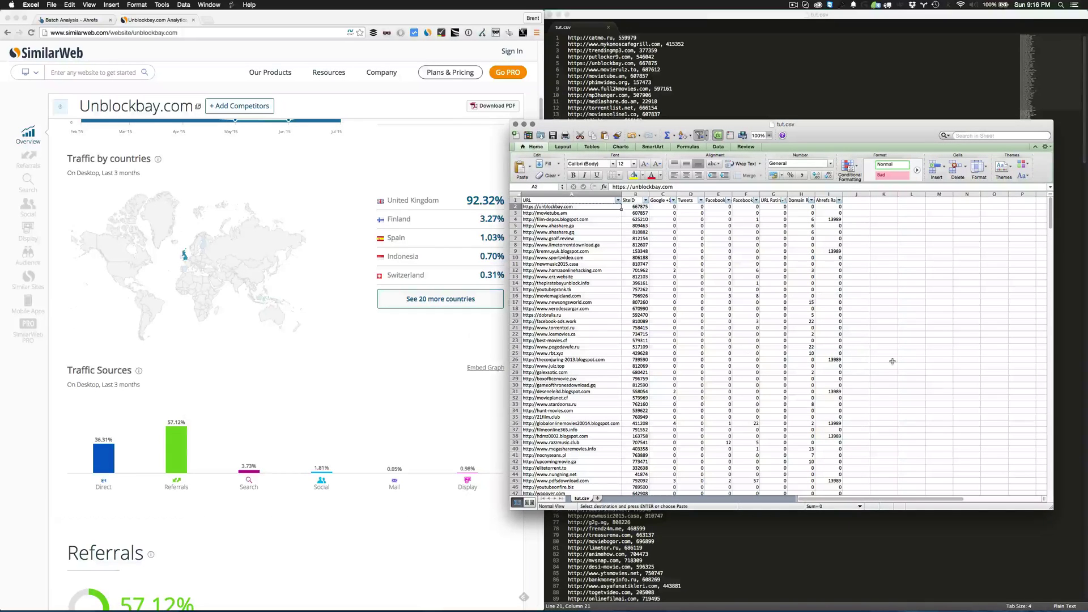
Re-sort tut.csv by URL Rating descending, putting projectfreetv.ws back on top
click(785, 201)
click(859, 224)
click(709, 239)
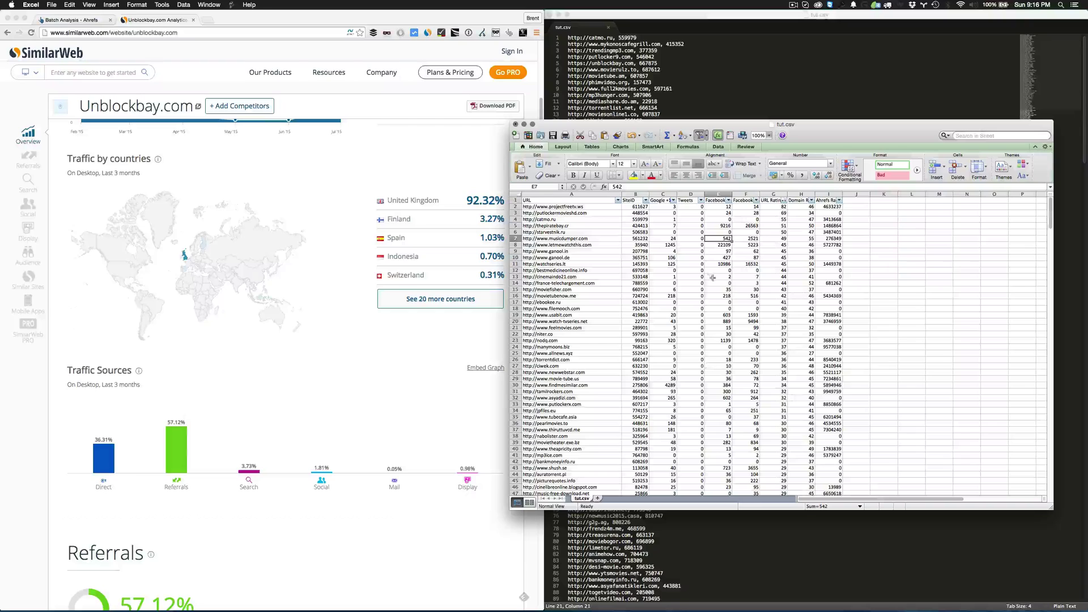
Check projectfreetv.ws and catmo.ru, then select the watchseries.lt URL in row 11
click(567, 207)
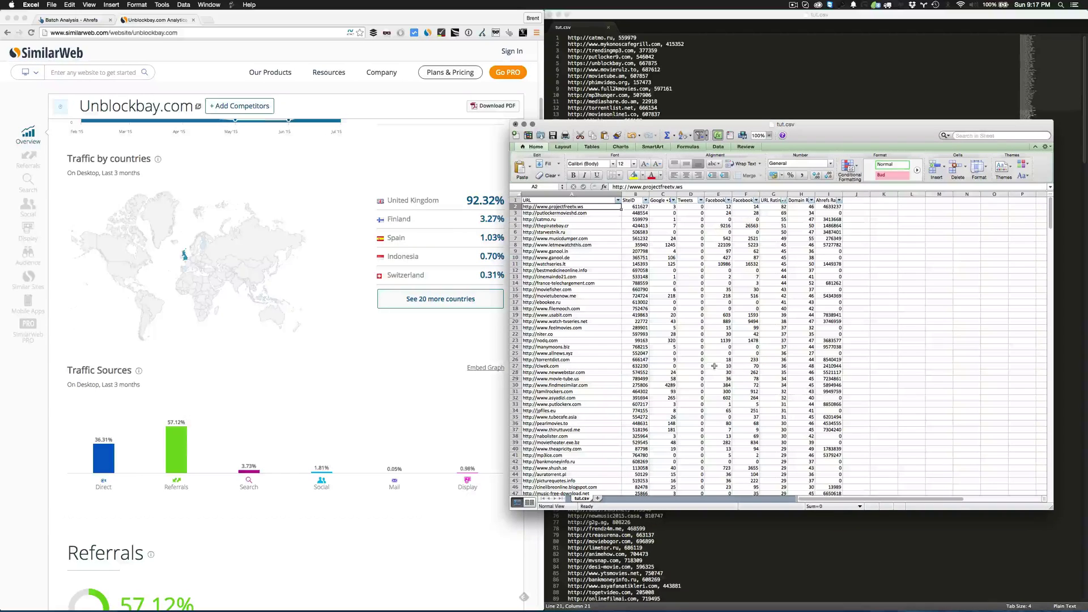
click(565, 220)
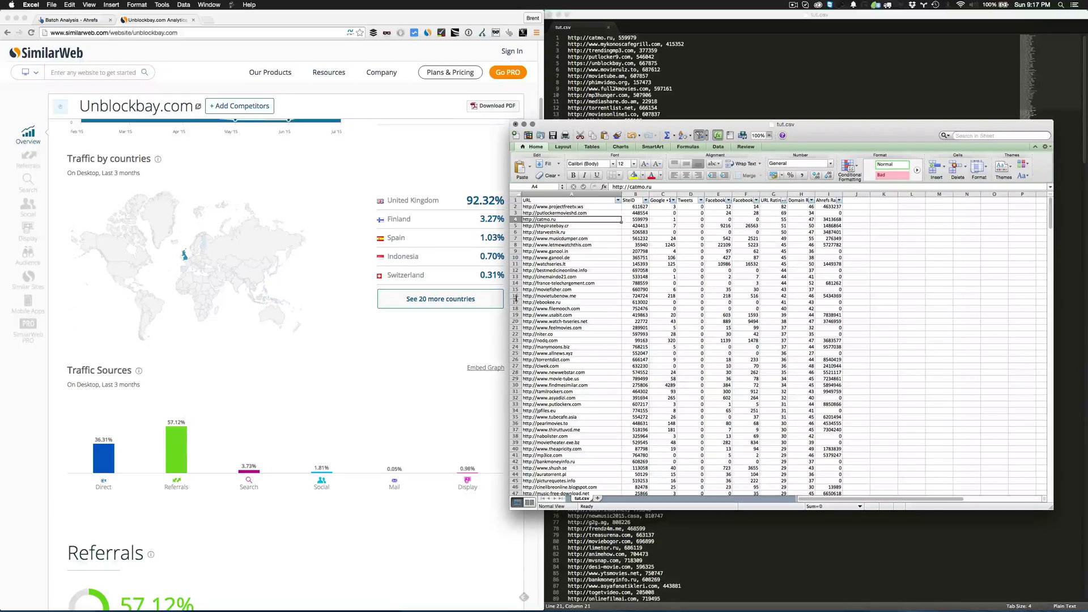
click(546, 264)
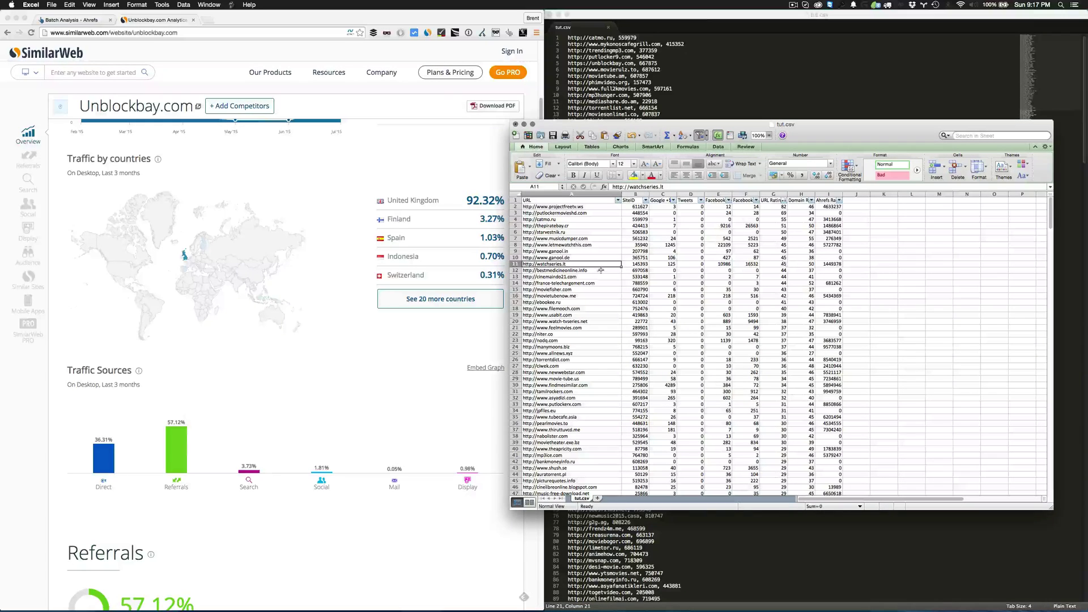
Paste watchseries.lt into the SimilarWeb search and run the lookup
click(299, 205)
scroll(255, 130, up, 1)
click(90, 72)
text(watchseries.lt)
key(Return)
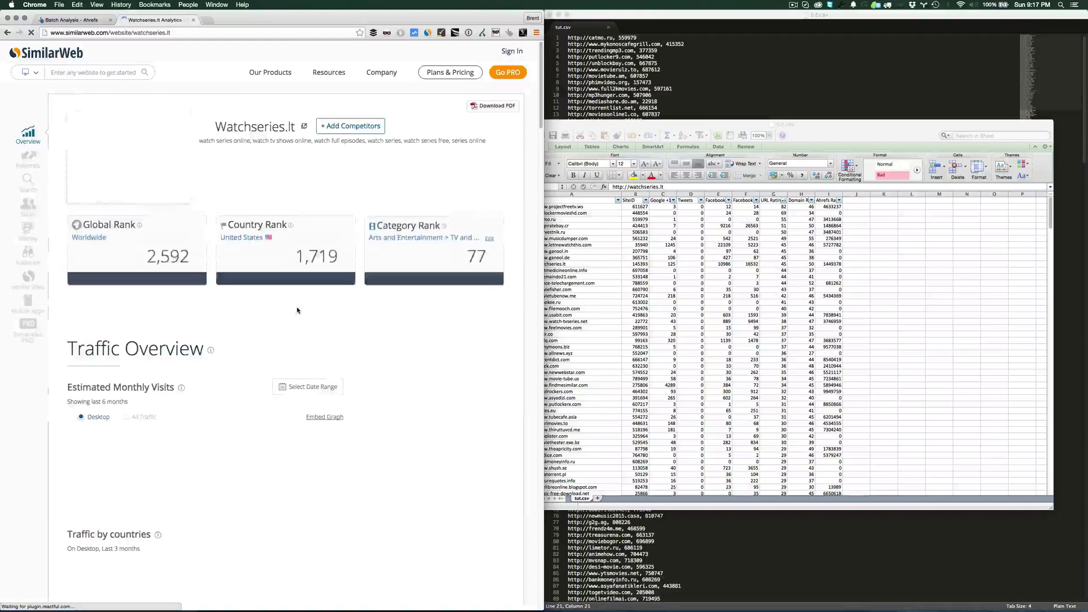
scroll(299, 308, down, 3)
scroll(297, 311, down, 4)
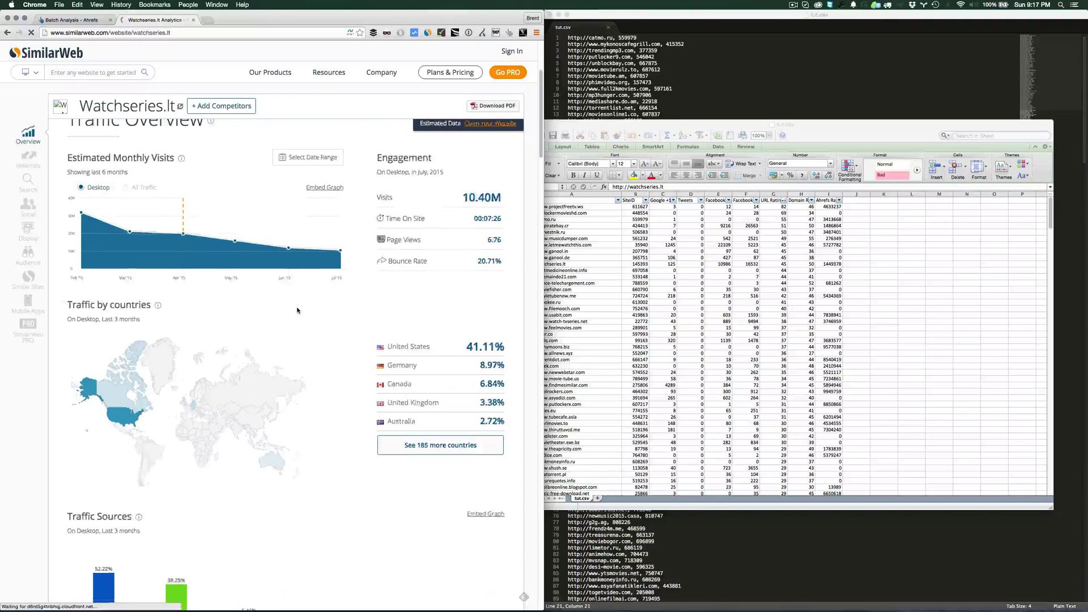
scroll(298, 310, down, 4)
Review the Watchseries.lt report: 41.11% United States, 52.22% direct, 39.25% referrals
click(691, 353)
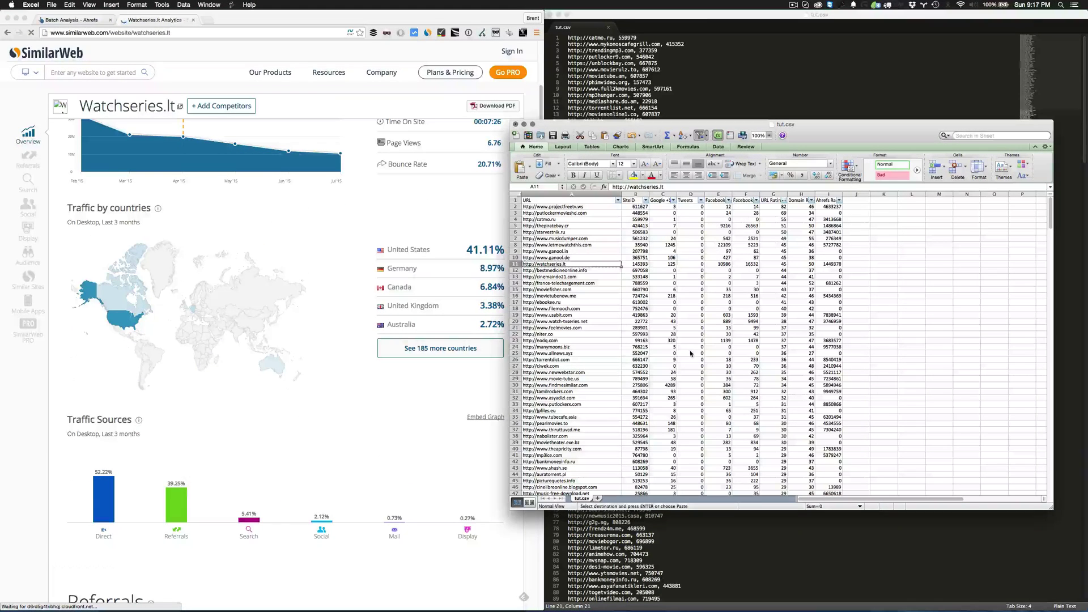
click(303, 475)
click(572, 265)
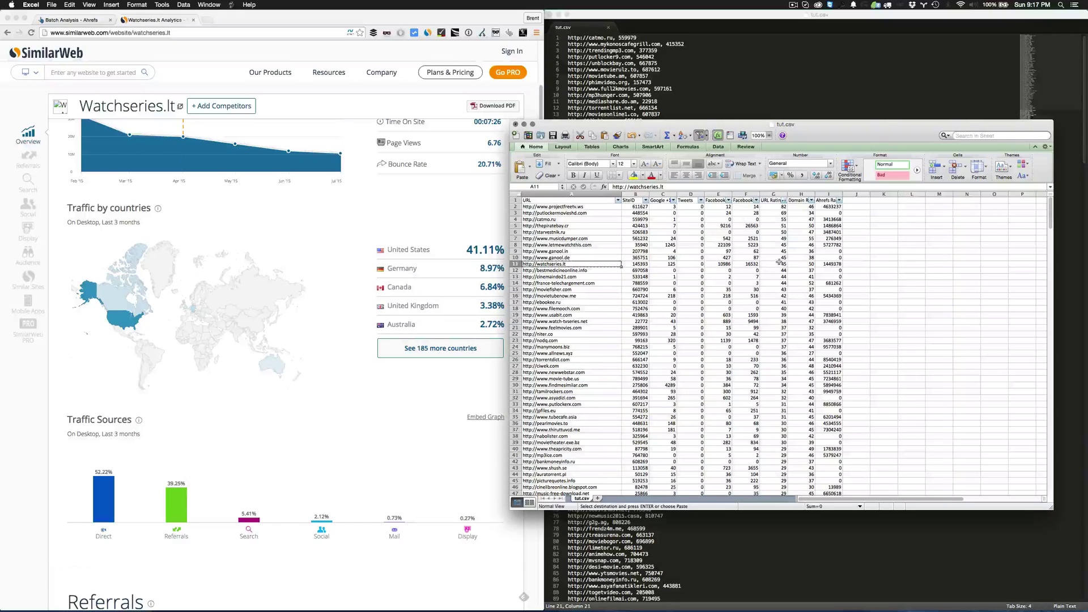
click(294, 466)
scroll(294, 466, down, 2)
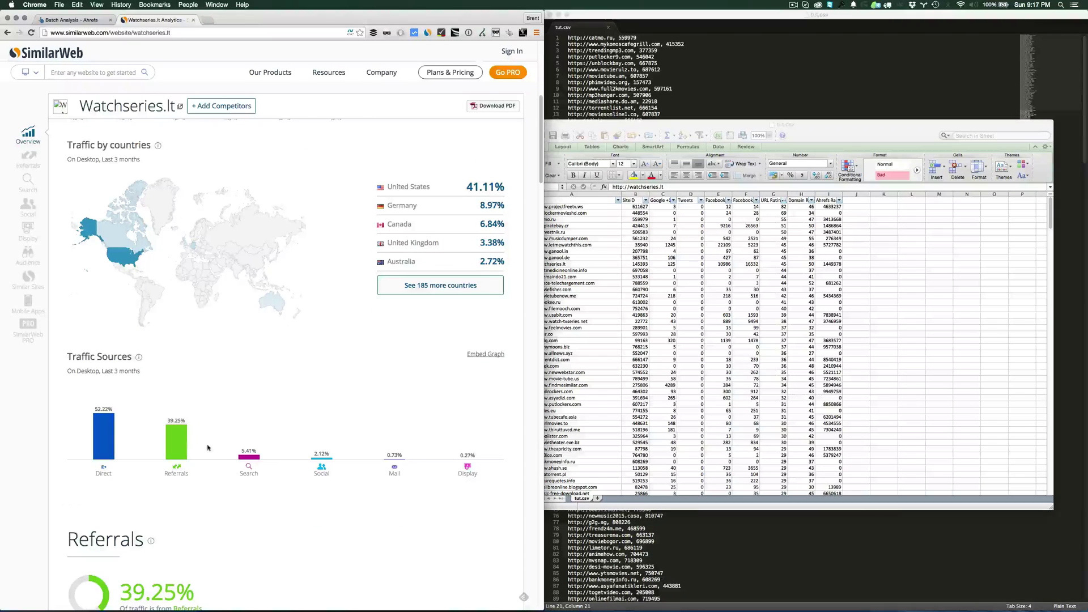
key(super+Tab)
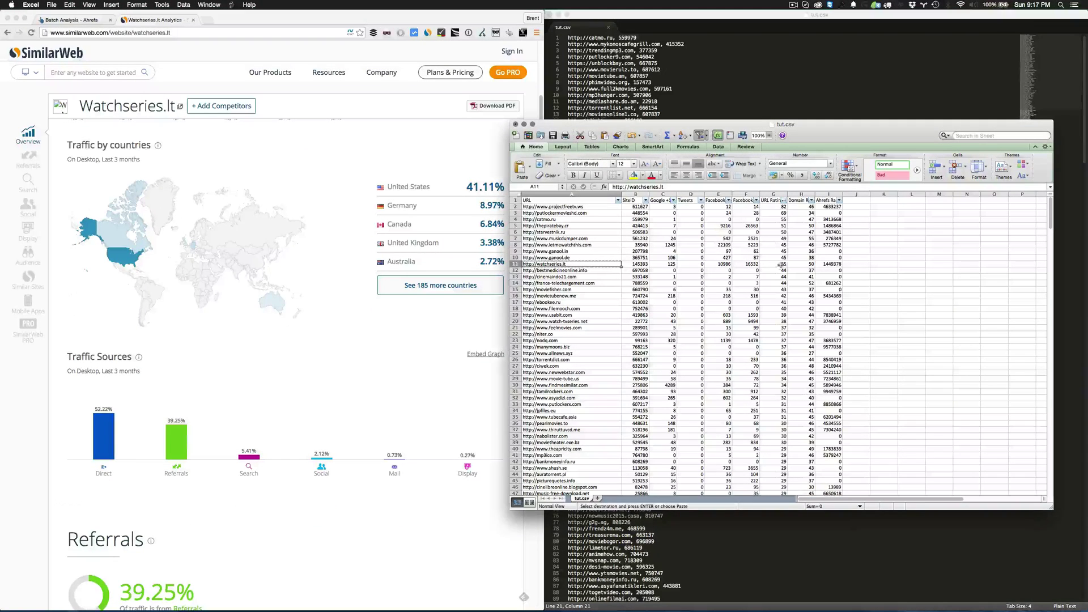
click(262, 395)
scroll(263, 394, up, 10)
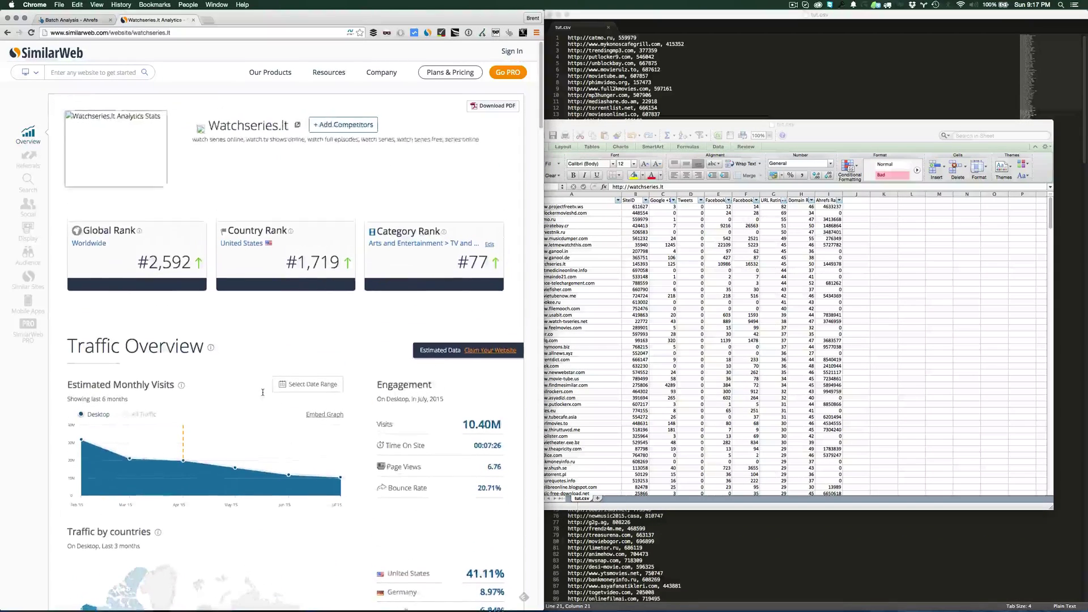
scroll(262, 392, down, 2)
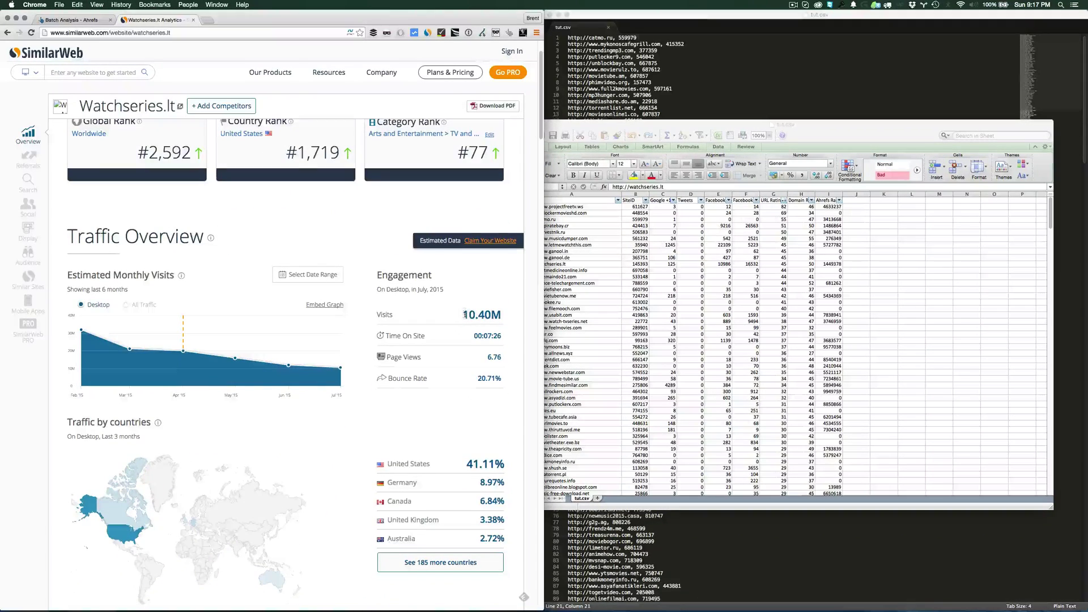
drag(463, 314, 502, 312)
scroll(302, 446, down, 5)
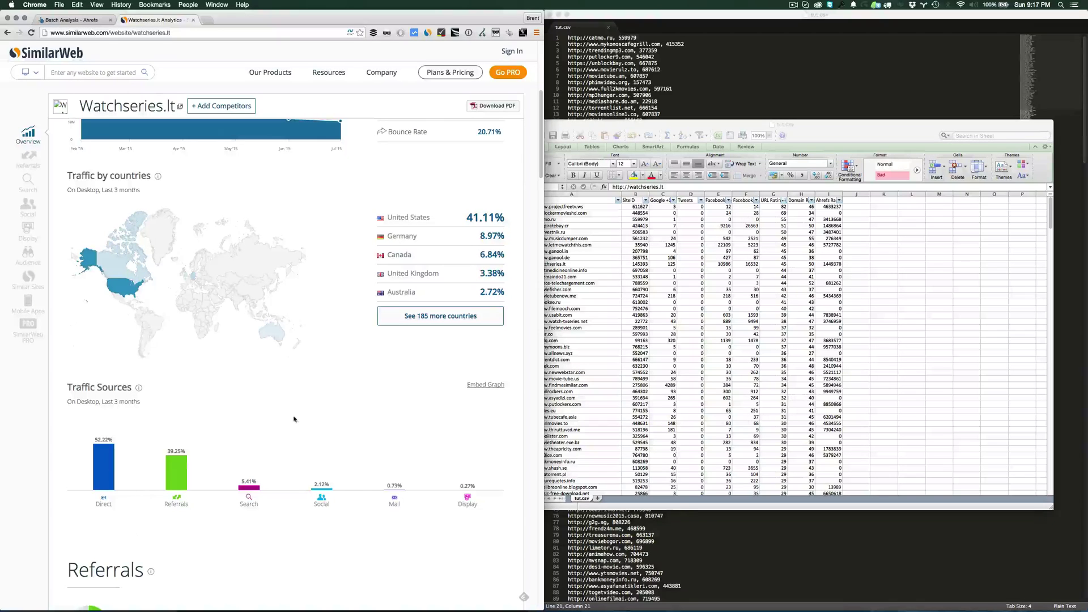
Copy the watchseries.lt URL from row 11 and look over its SimilarWeb visits and traffic sources
click(717, 333)
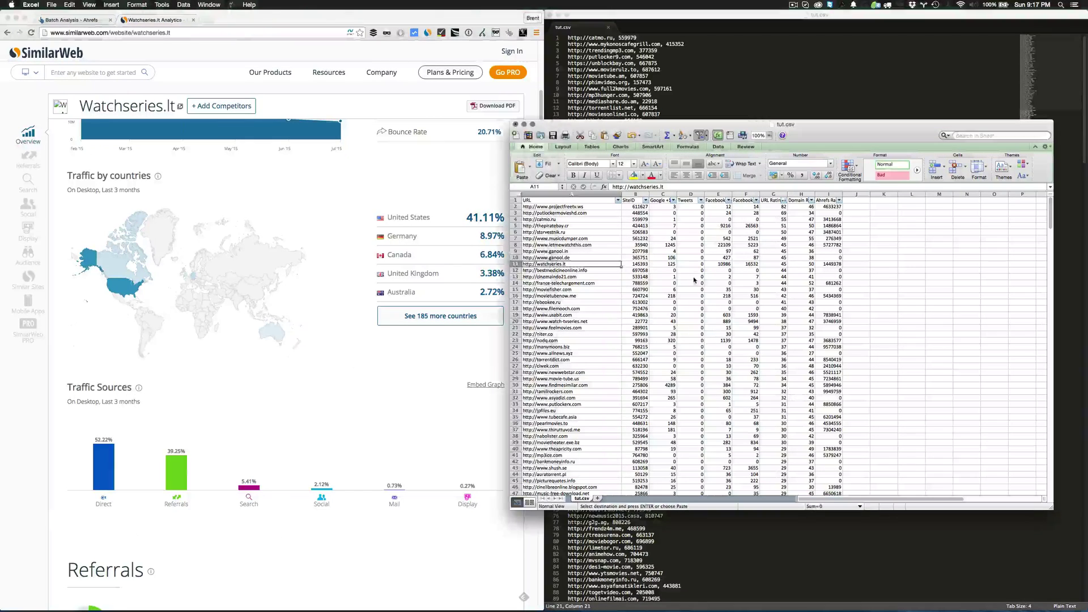
key(super+c)
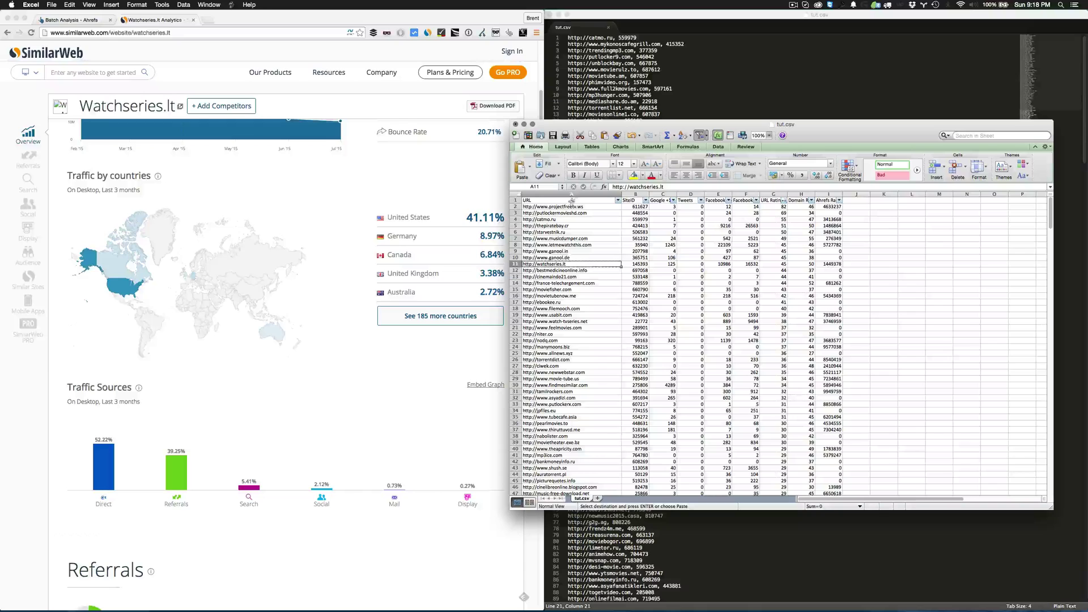
scroll(279, 264, up, 5)
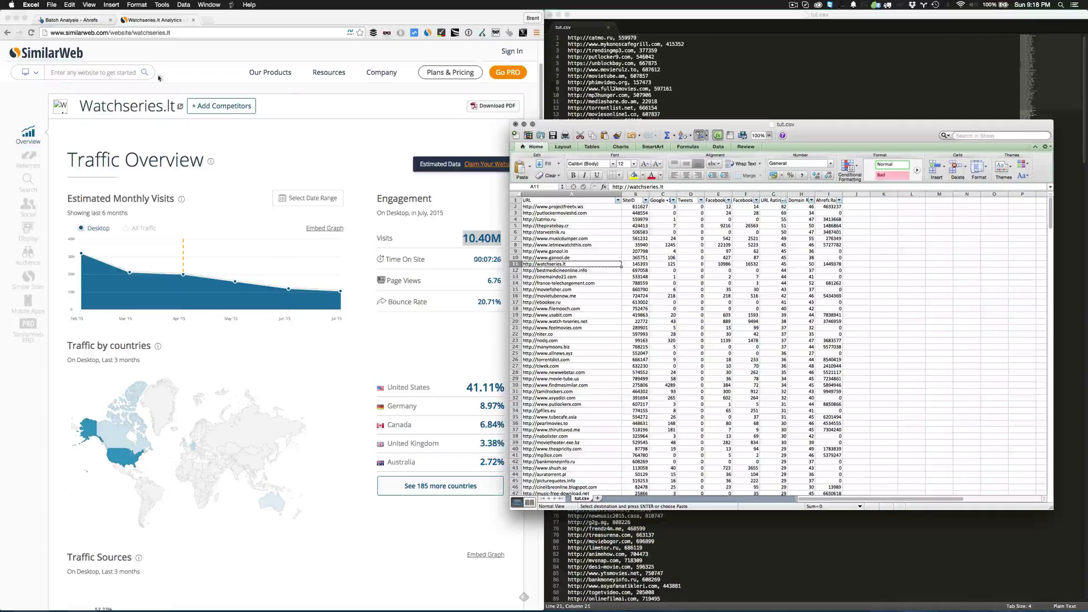
click(290, 328)
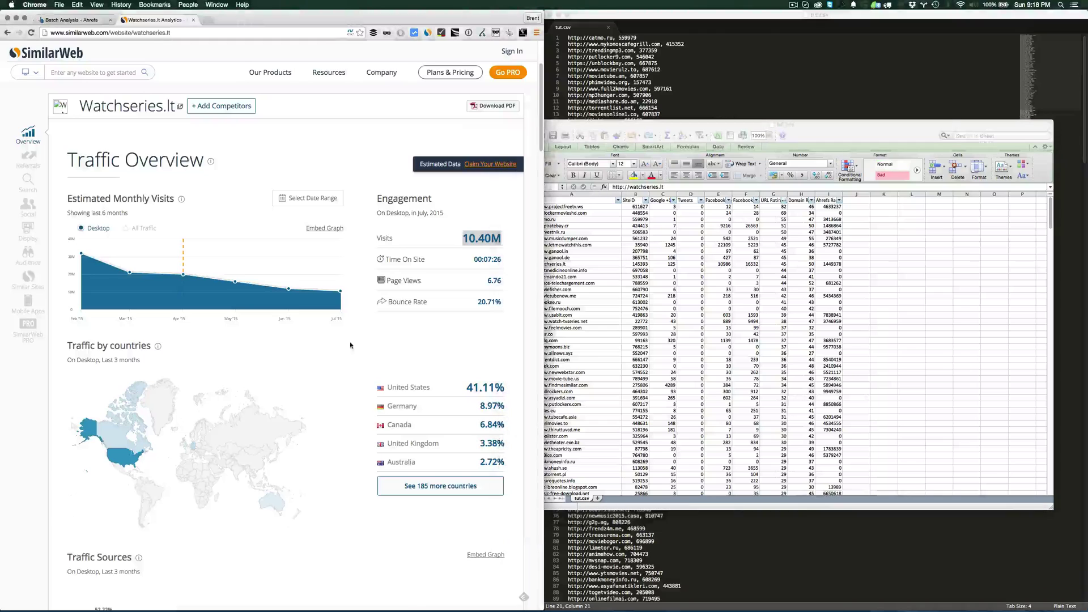
scroll(300, 427, down, 4)
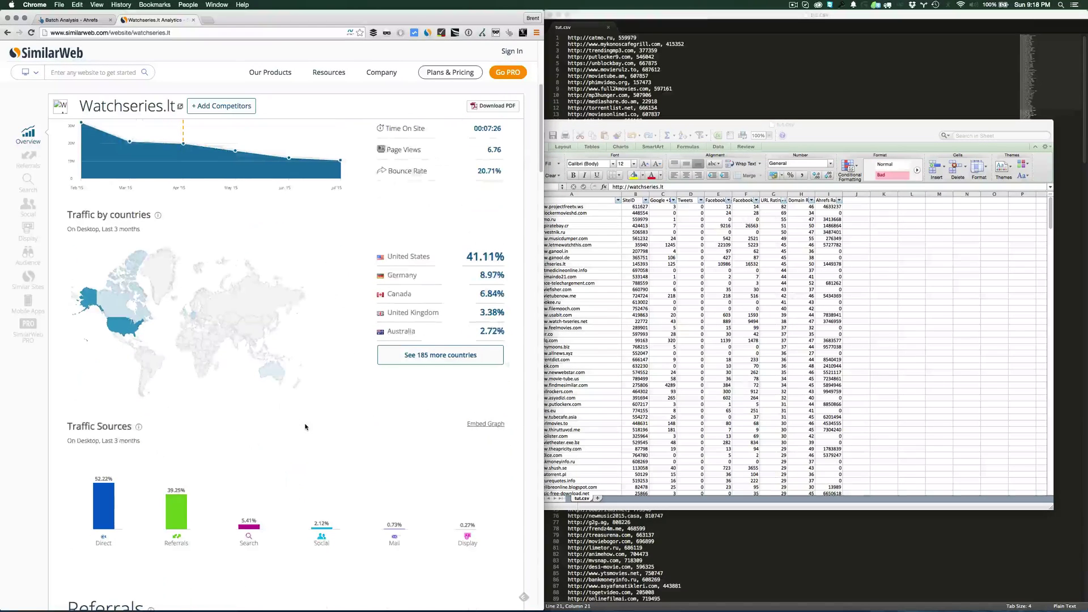
scroll(305, 426, up, 4)
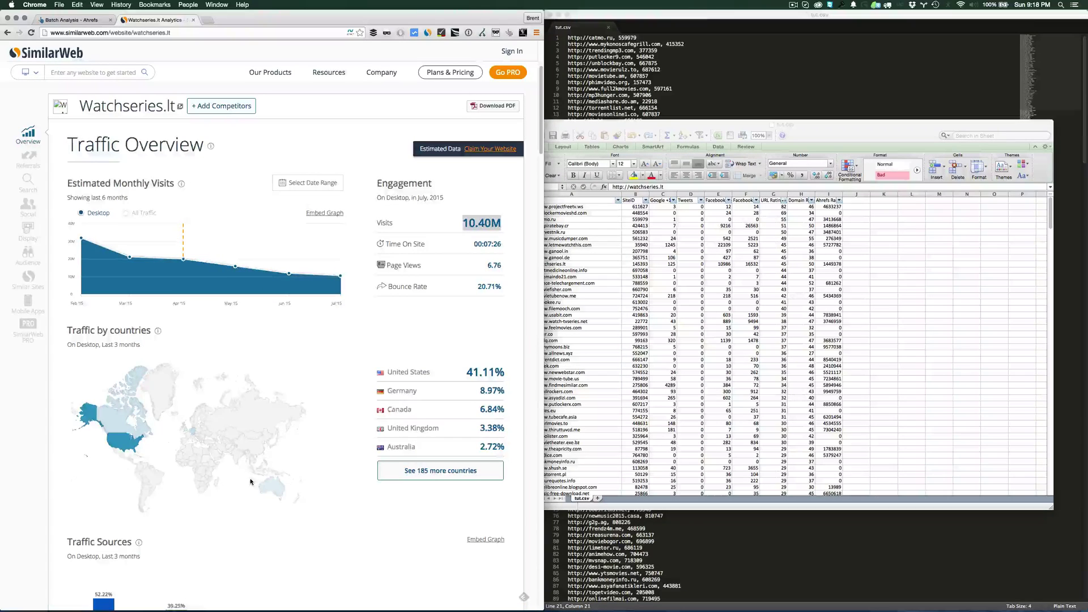
scroll(252, 482, down, 4)
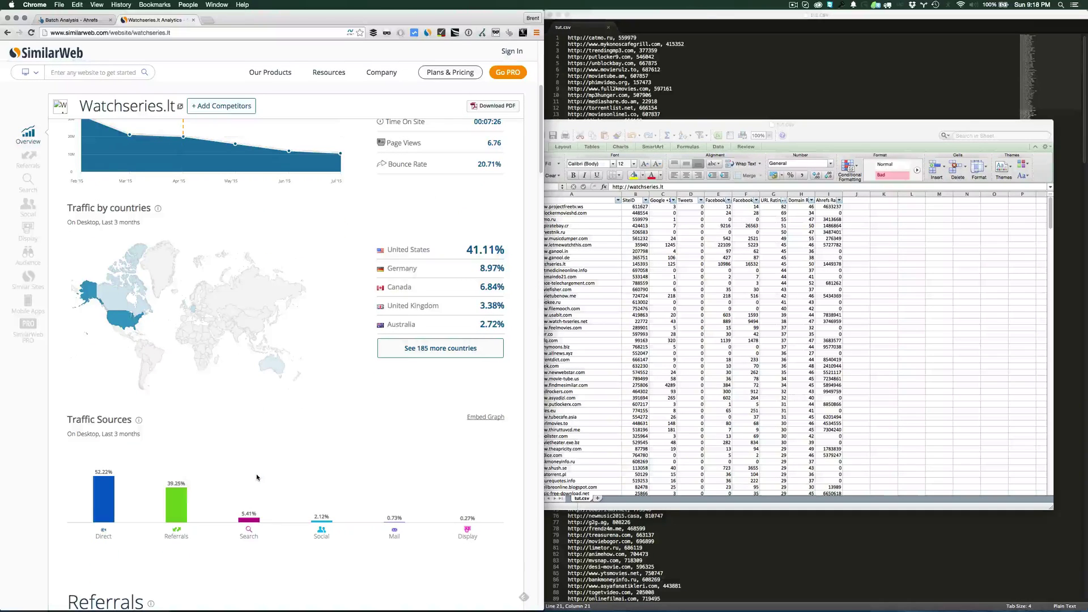
scroll(256, 477, up, 10)
Open watchseries.lt in a new tab and browse its Most Popular Series, Cartoons and Crime lists
click(304, 126)
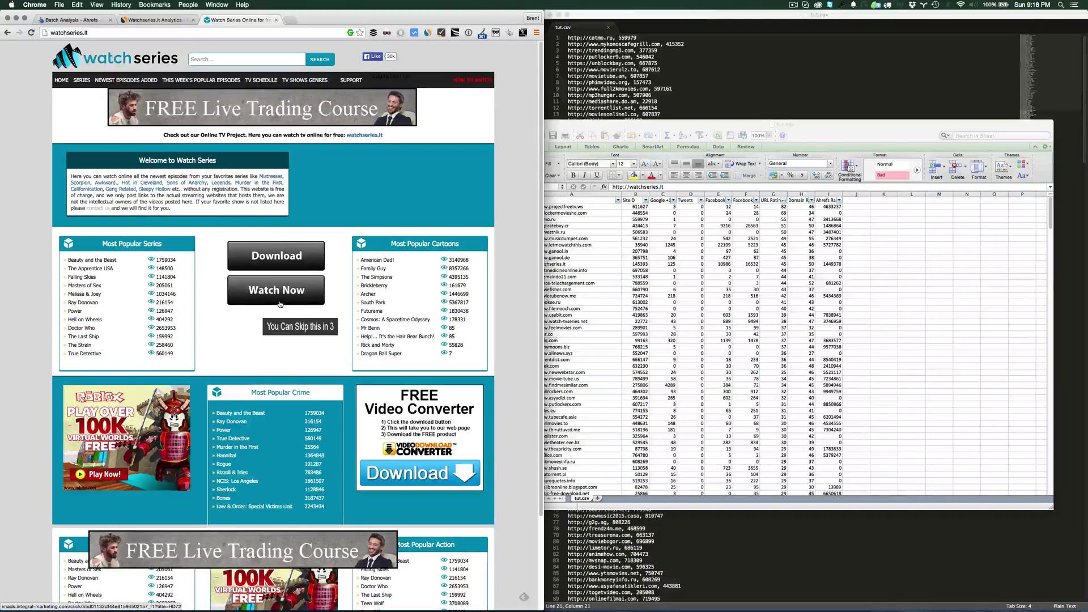
scroll(279, 305, down, 3)
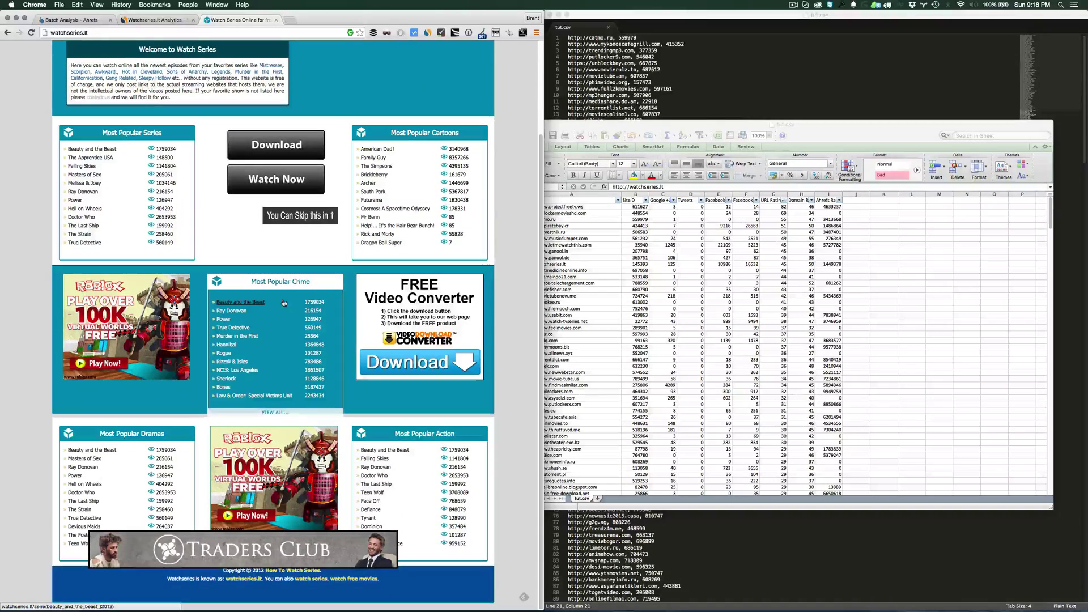
scroll(286, 297, up, 3)
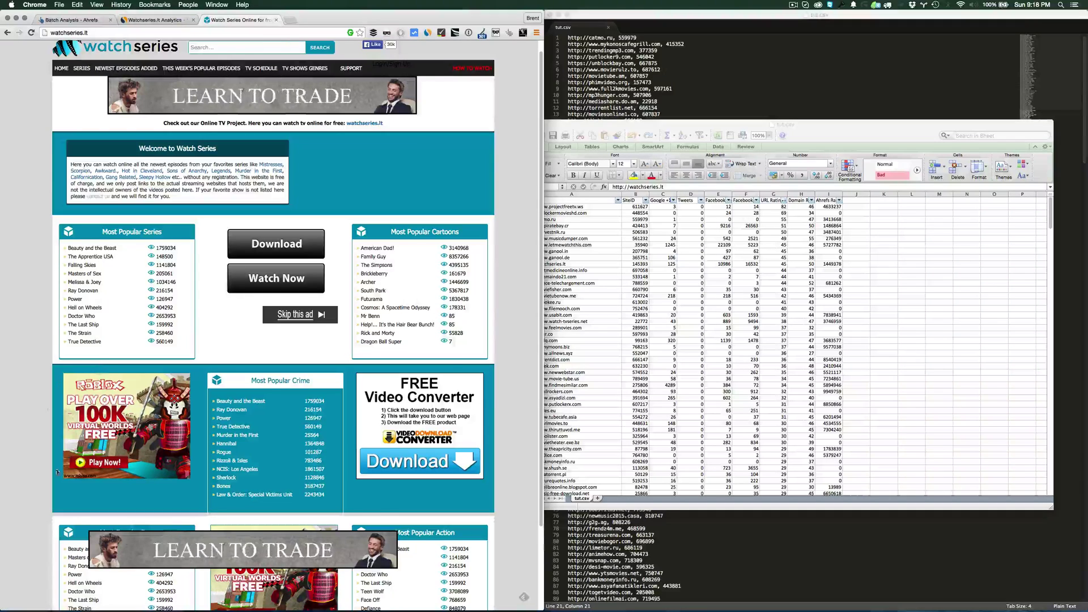
scroll(257, 330, up, 1)
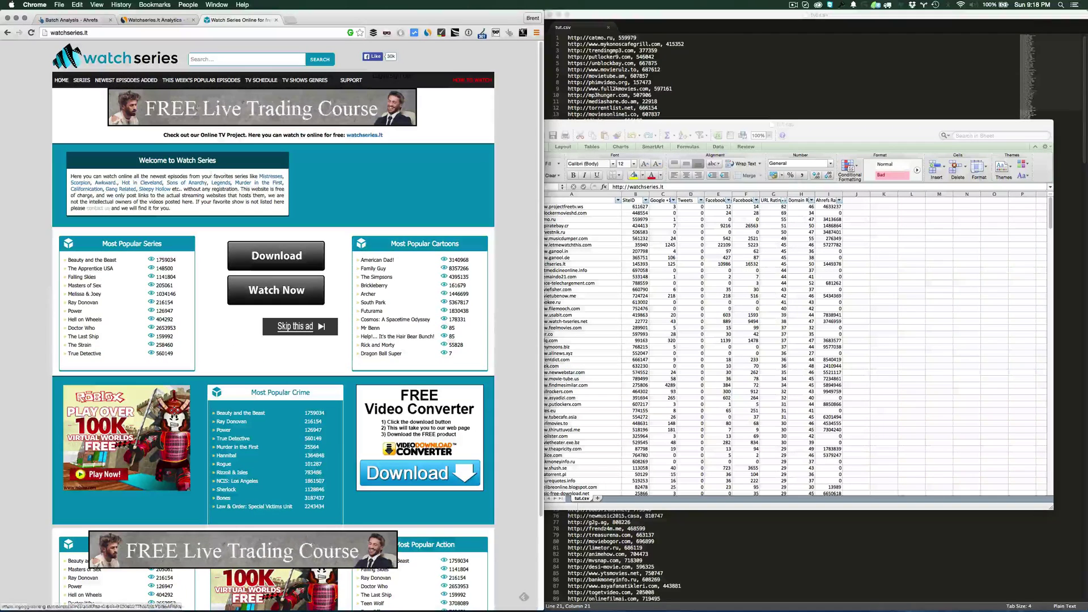